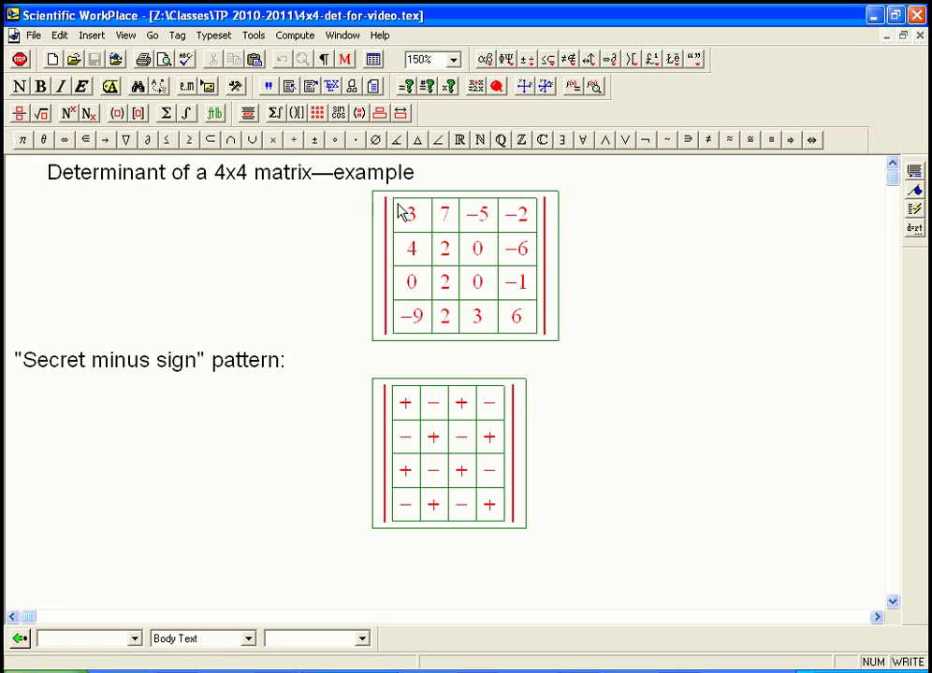
Place the insertion point just right of the 4x4 determinant's closing bar
click(553, 278)
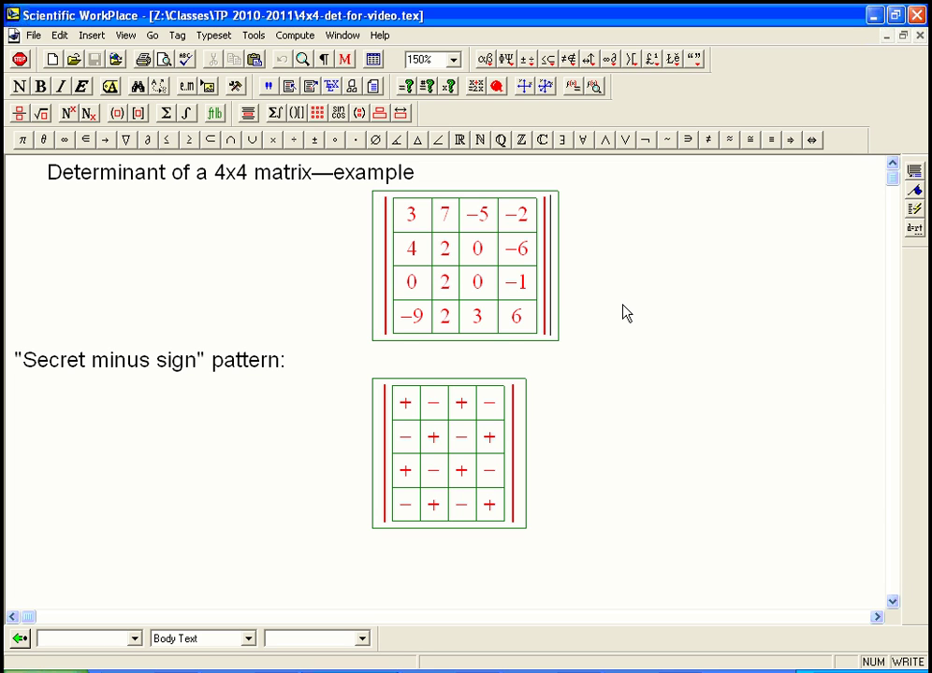
Write '= 3' times a copy of the 4x4 determinant with its top row and first column deleted
text(=)
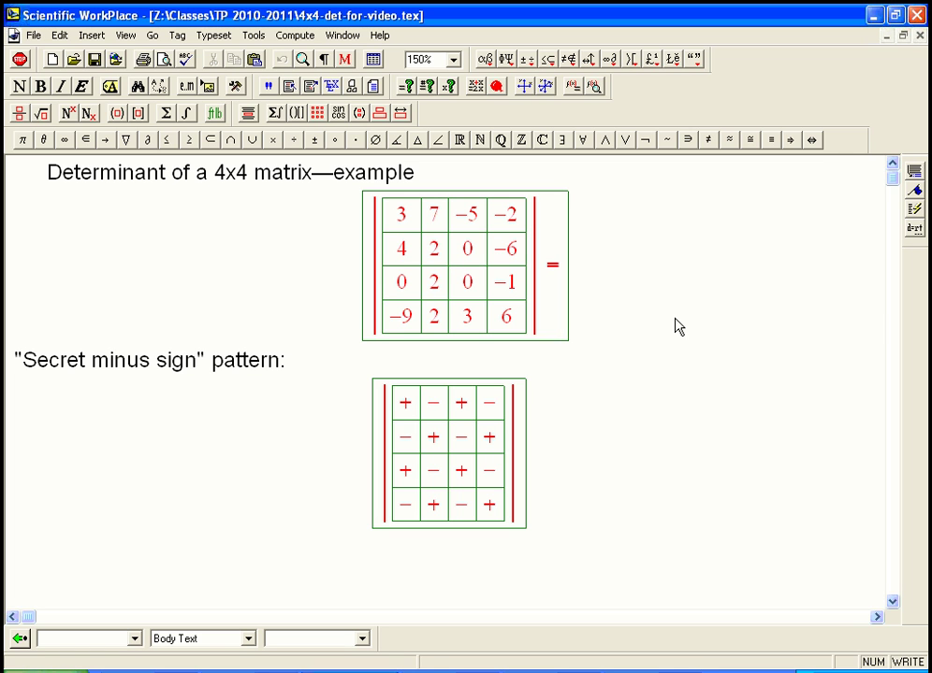
key(ctrl+e)
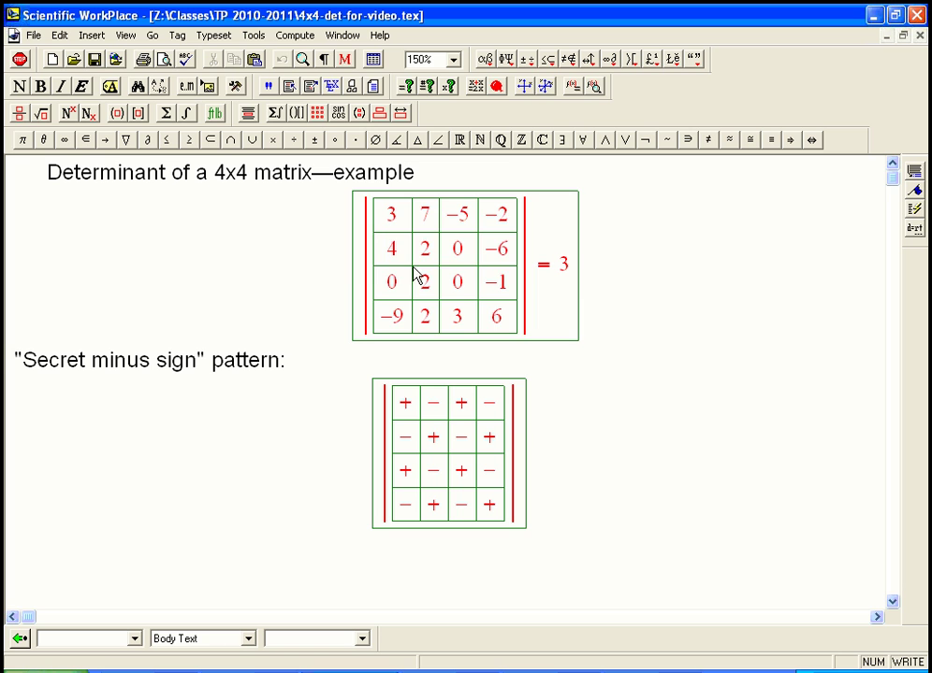
drag(361, 285, 425, 285)
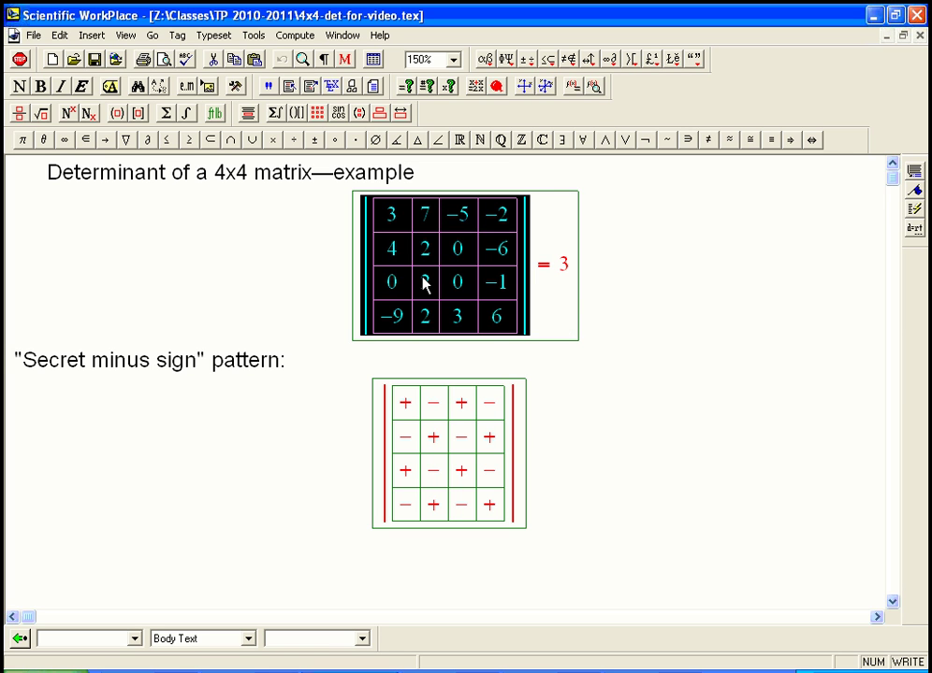
click(590, 277)
key(ctrl+v)
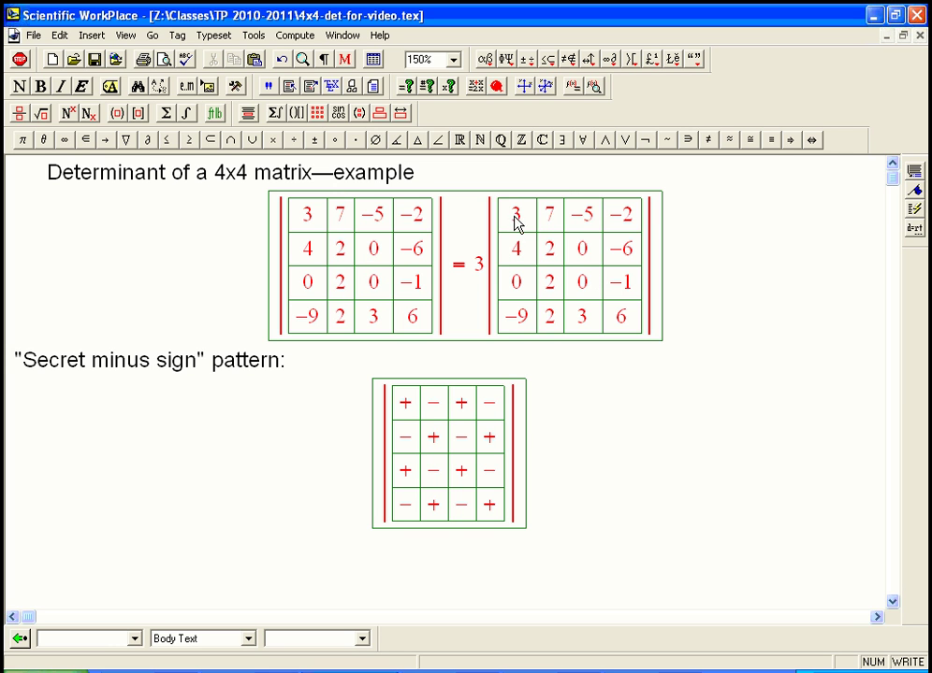
drag(510, 218, 606, 231)
key(Delete)
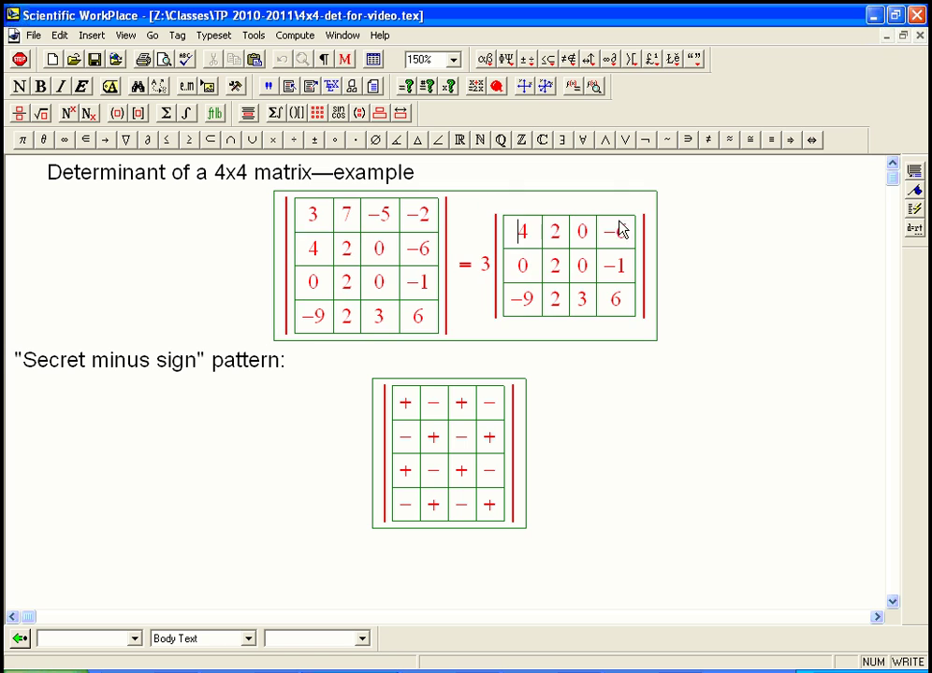
drag(524, 236, 537, 299)
key(Delete)
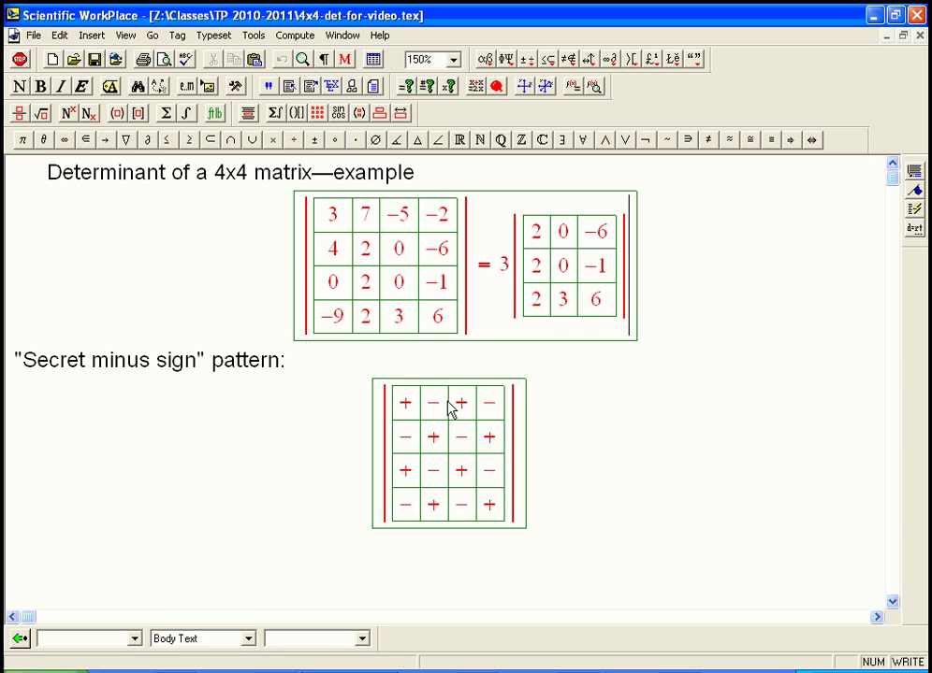
Add the term −7 times the determinant minus its first row and second column
click(608, 295)
text(-7)
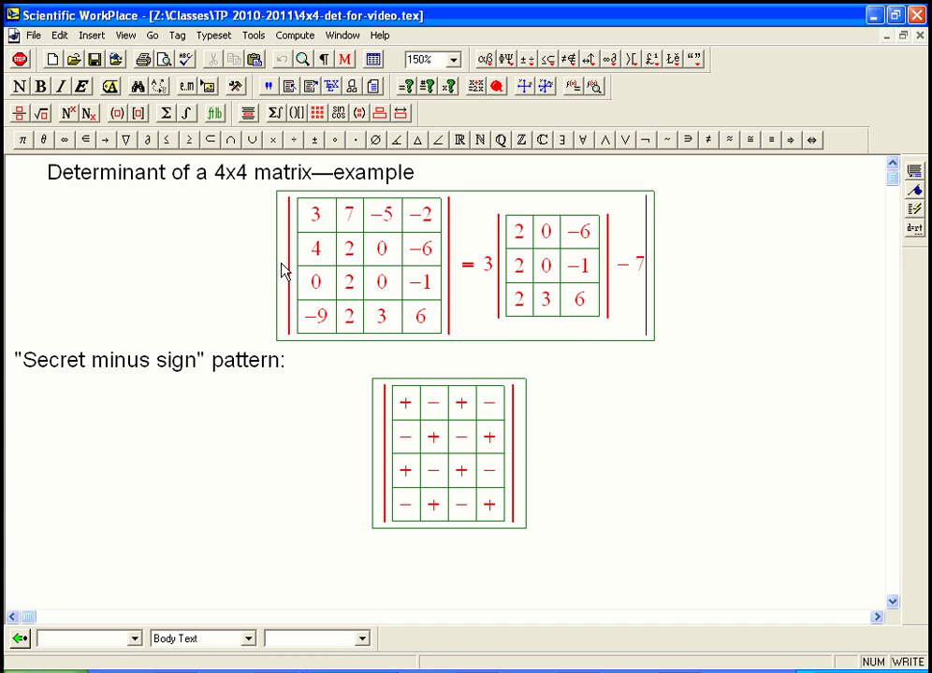
key(ctrl+v)
drag(599, 225, 703, 224)
key(Delete)
double_click(633, 236)
drag(636, 239, 630, 301)
key(Delete)
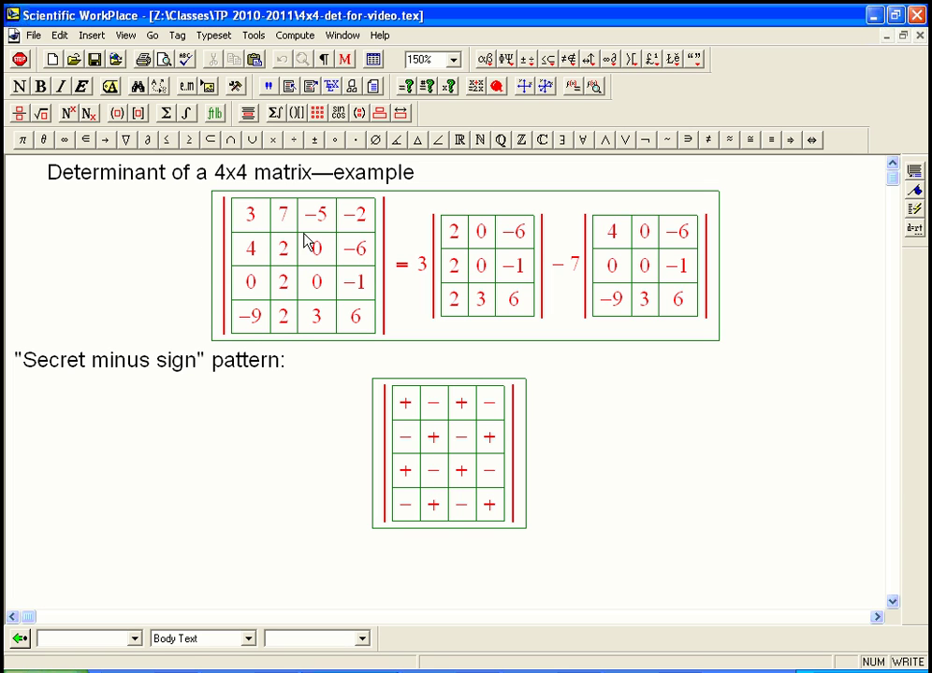
Add the term +(−5) times a pasted determinant copy with its first row removed
click(713, 275)
text(+)
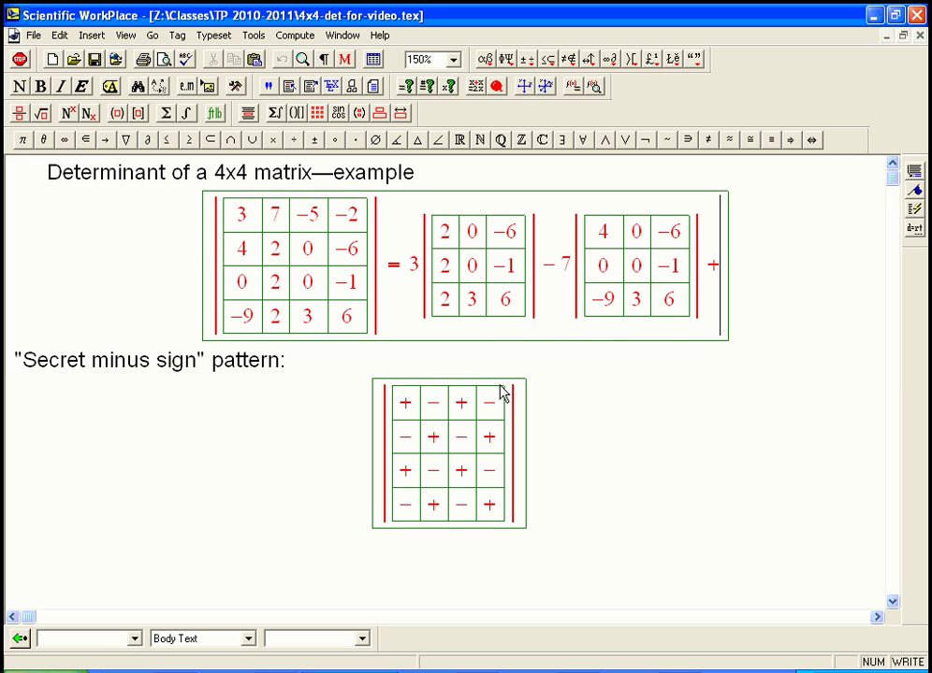
key(ctrl+9)
text(-5)
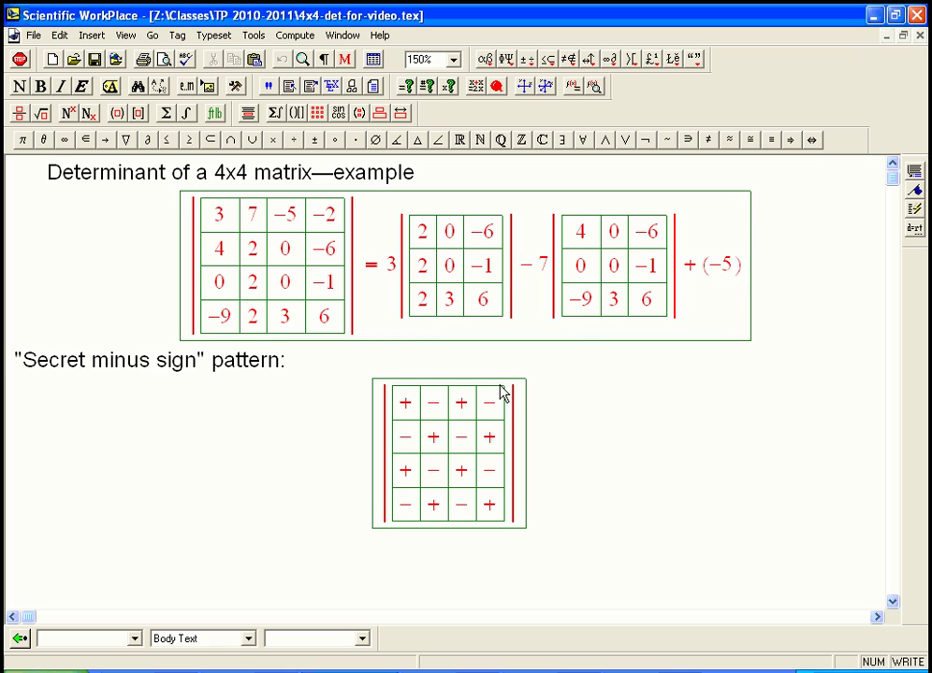
key(ctrl+v)
drag(692, 215, 760, 302)
key(Delete)
key(Delete)
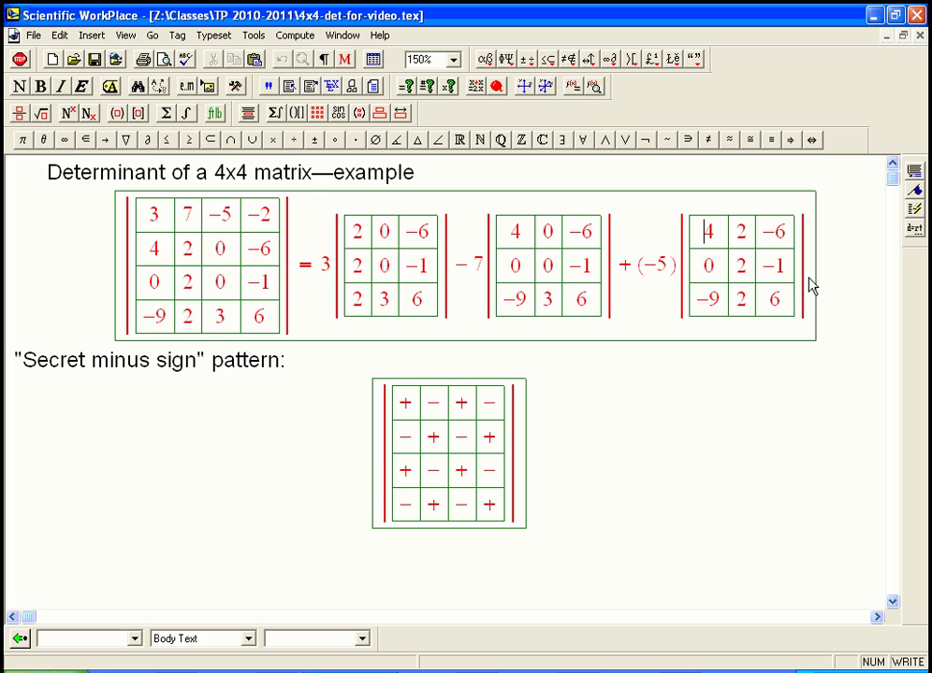
Break the expansion onto a second line before +(−5) and type the coefficient −(−2)
click(623, 271)
key(Return)
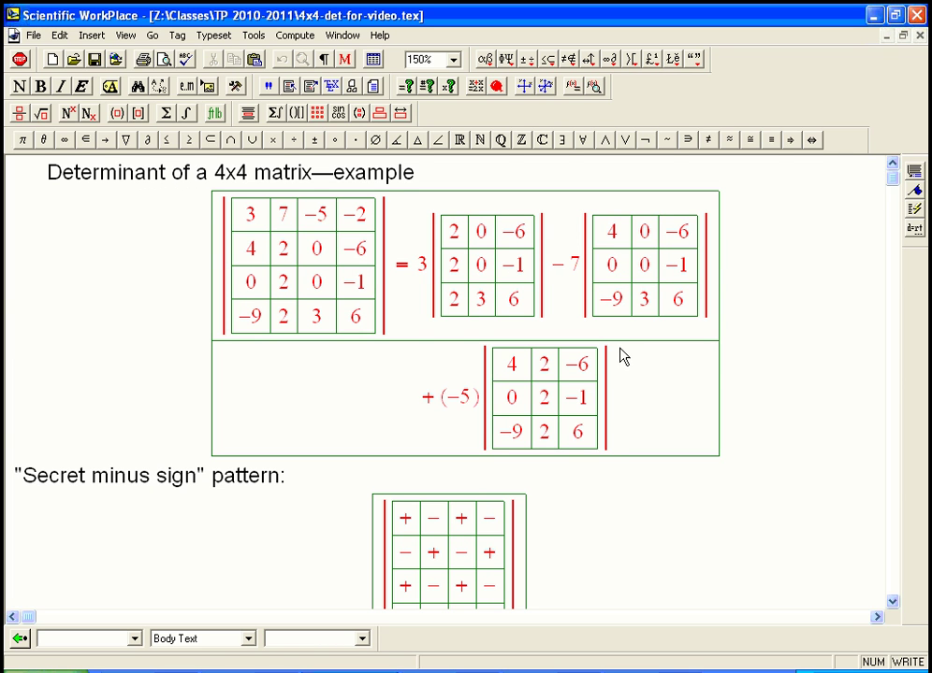
text(+)
key(ctrl+9)
text(-2)
click(623, 402)
key(BackSpace)
text(- (-2)
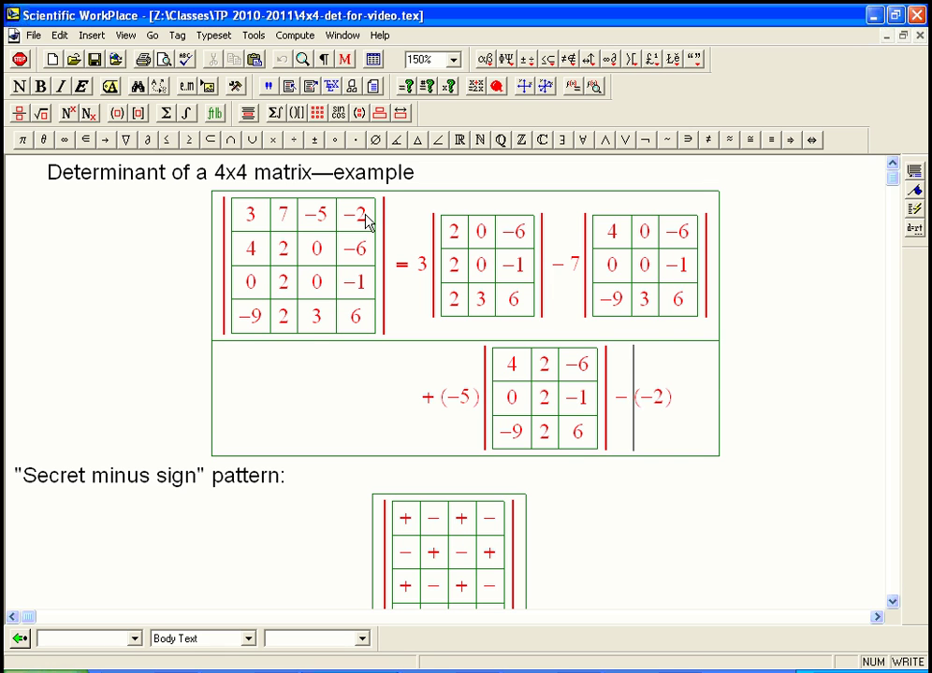
Paste the 4x4 determinant after −(−2) and delete its top row to form the fourth minor
click(667, 419)
key(ctrl+v)
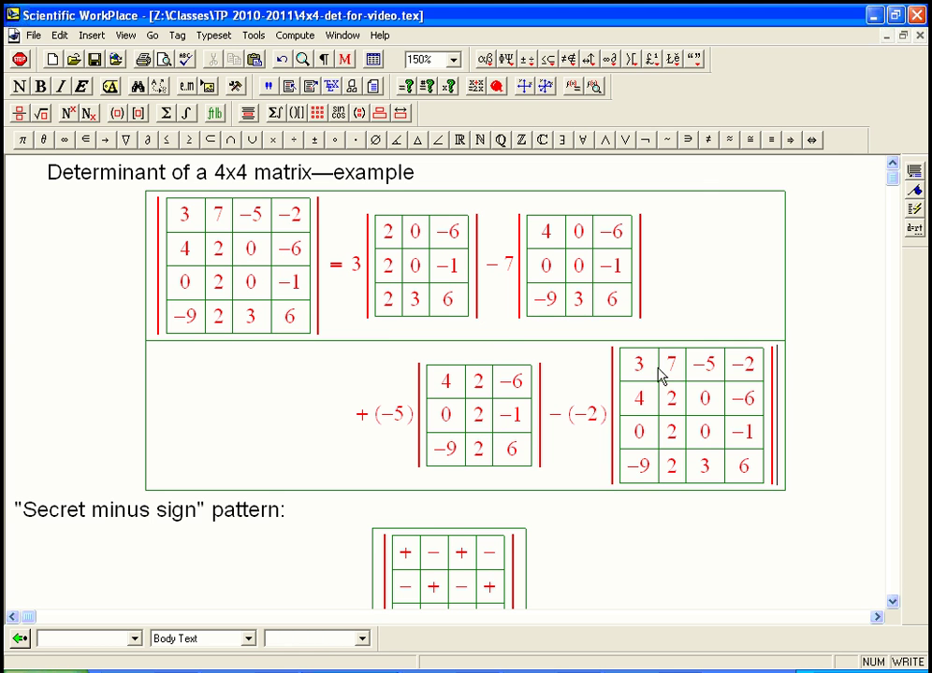
drag(648, 375, 753, 434)
key(Delete)
key(Delete)
click(752, 428)
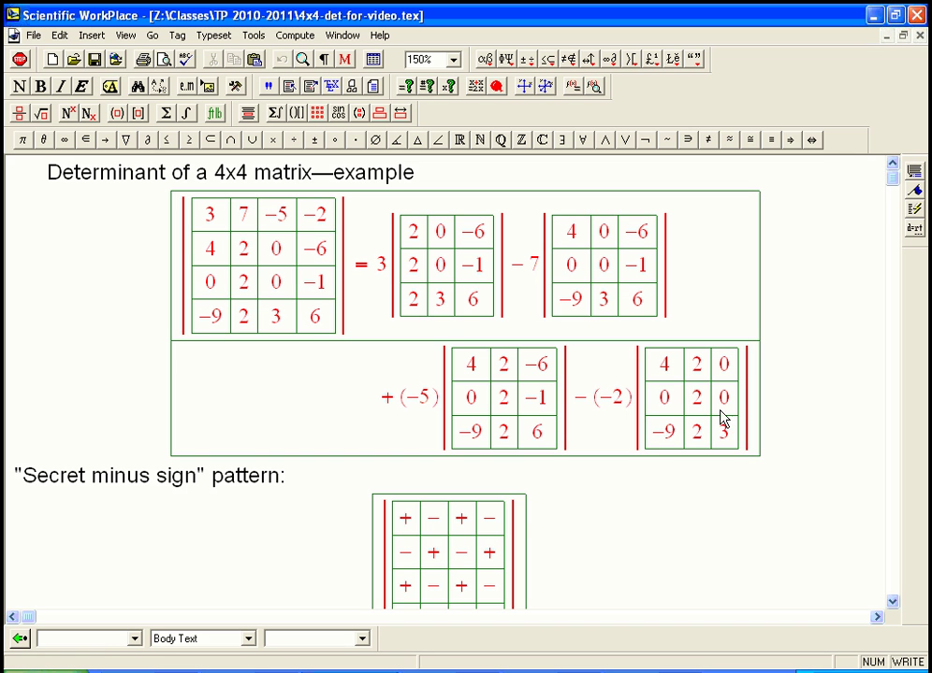
Add the lines '= ...yike!' and '= 0 *?−2' below the expansion
key(Return)
text(= . . . yike!)
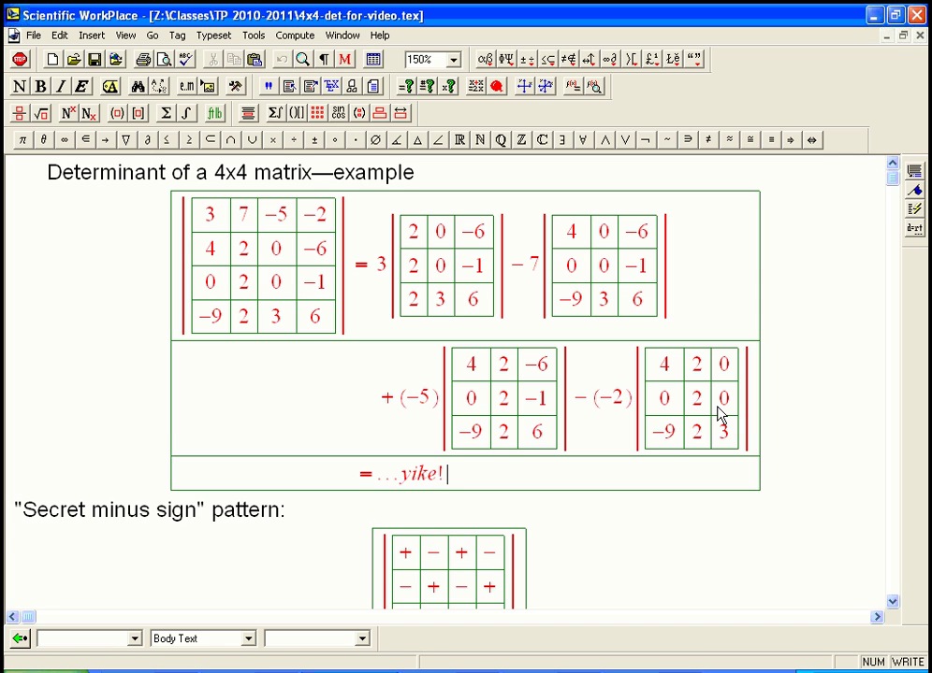
key(Return)
text(=)
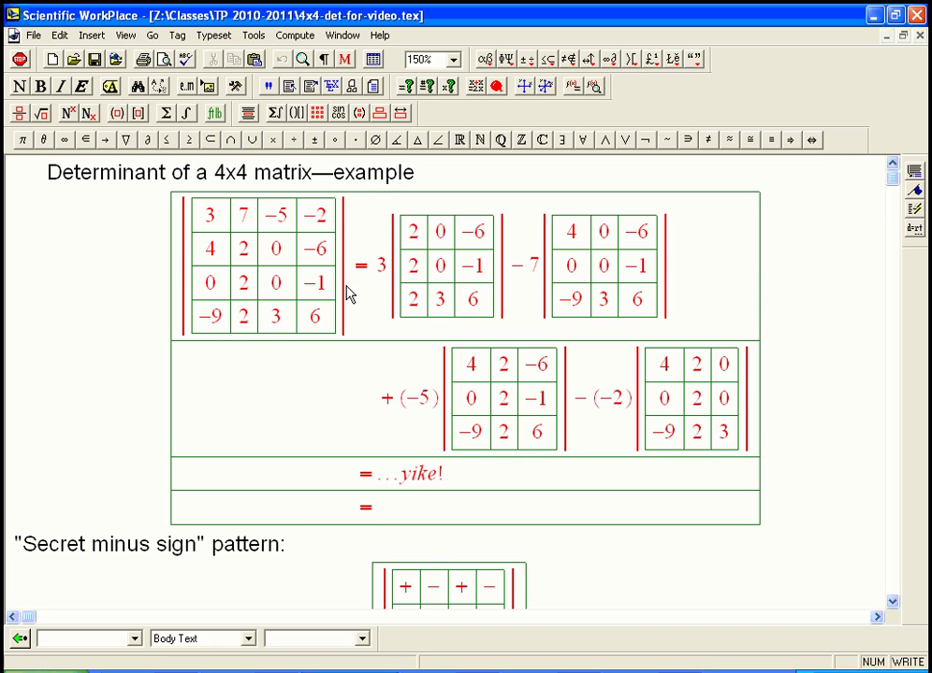
click(892, 602)
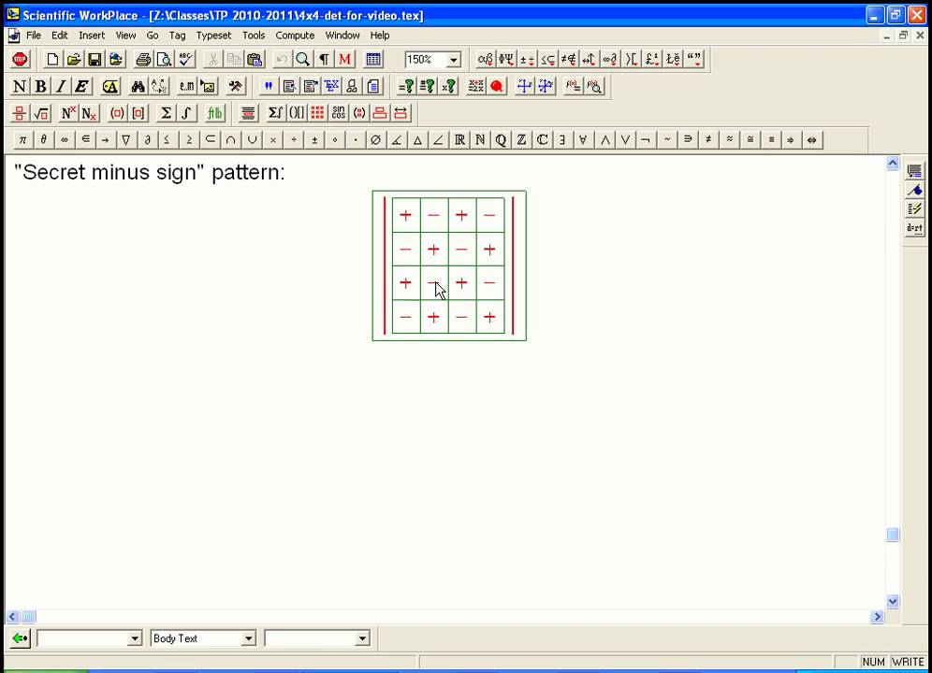
click(892, 164)
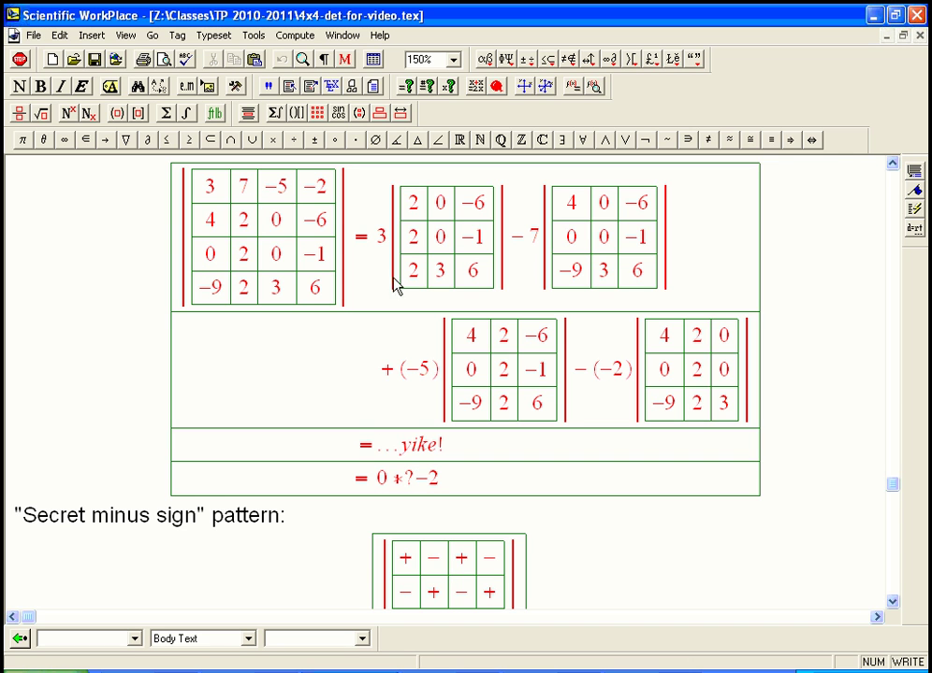
After '= 0 *?−2', paste the 4x4 determinant and delete its third row and second column
drag(194, 260, 224, 260)
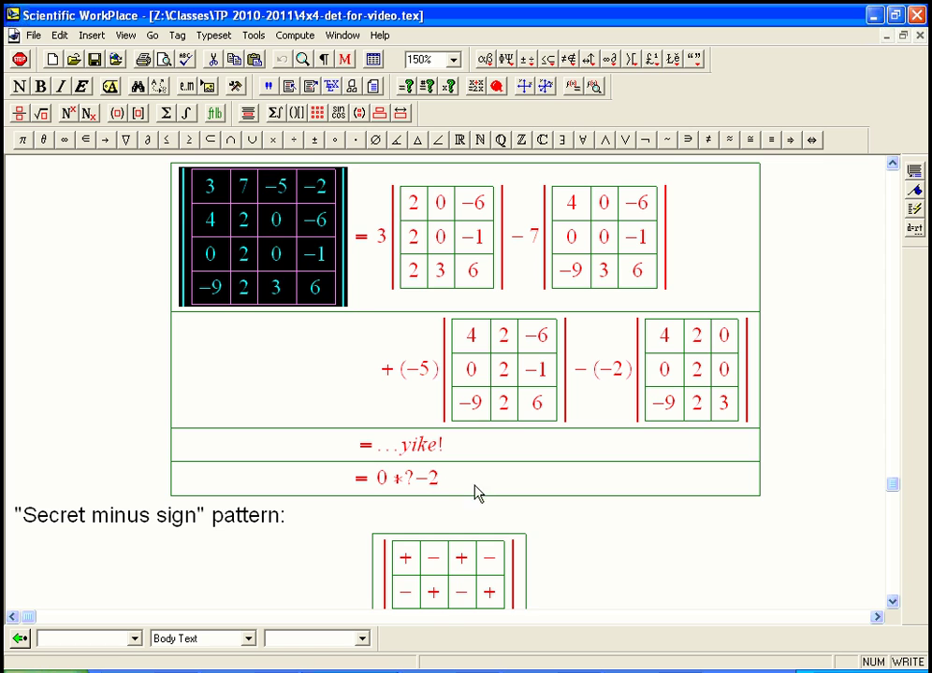
click(443, 482)
key(ctrl+v)
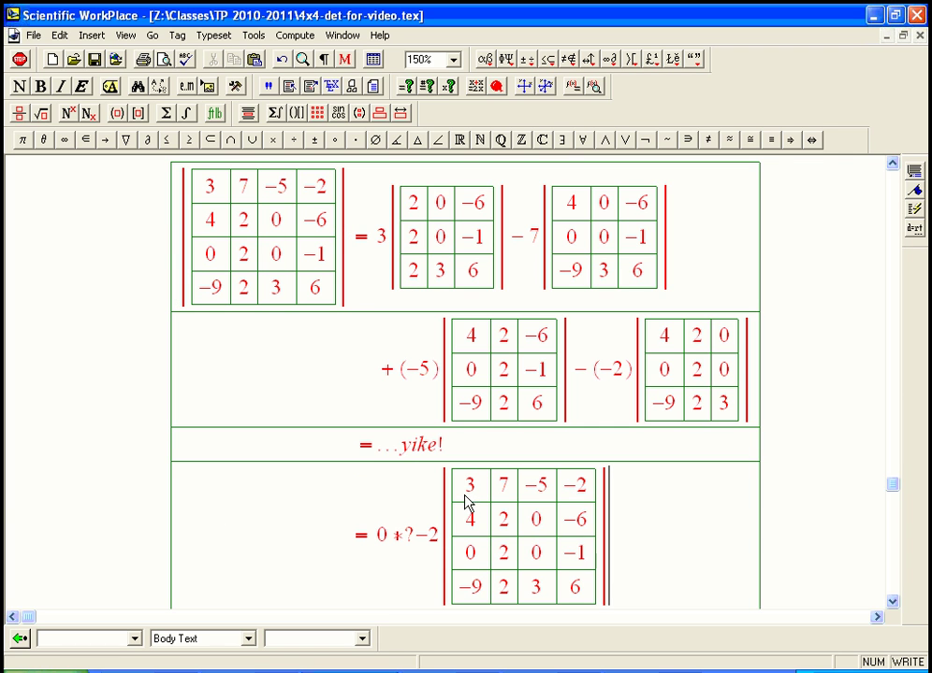
drag(474, 554, 578, 555)
key(Delete)
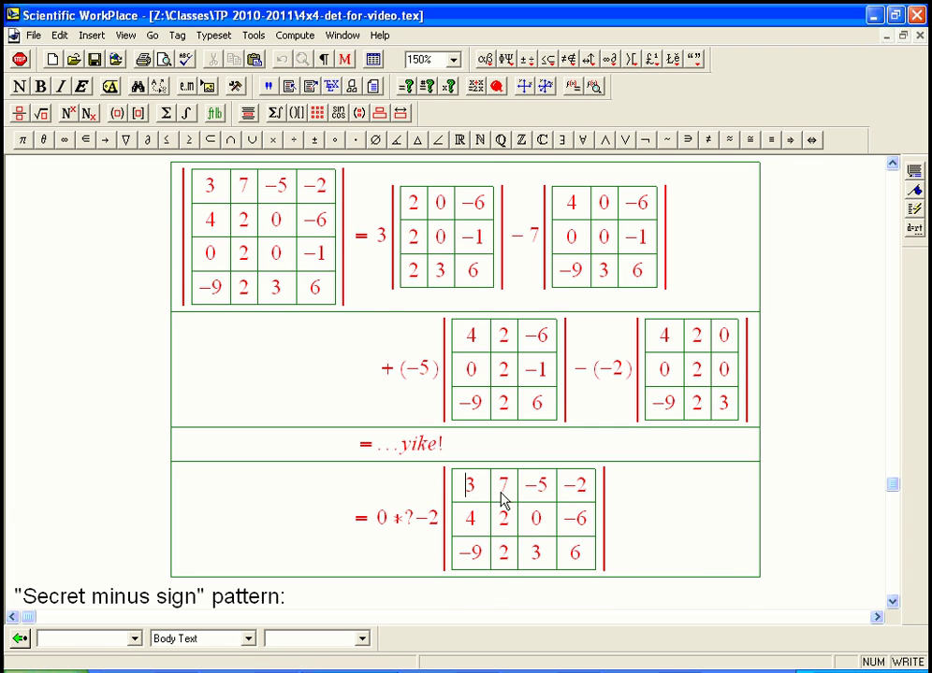
drag(498, 498, 514, 551)
key(Delete)
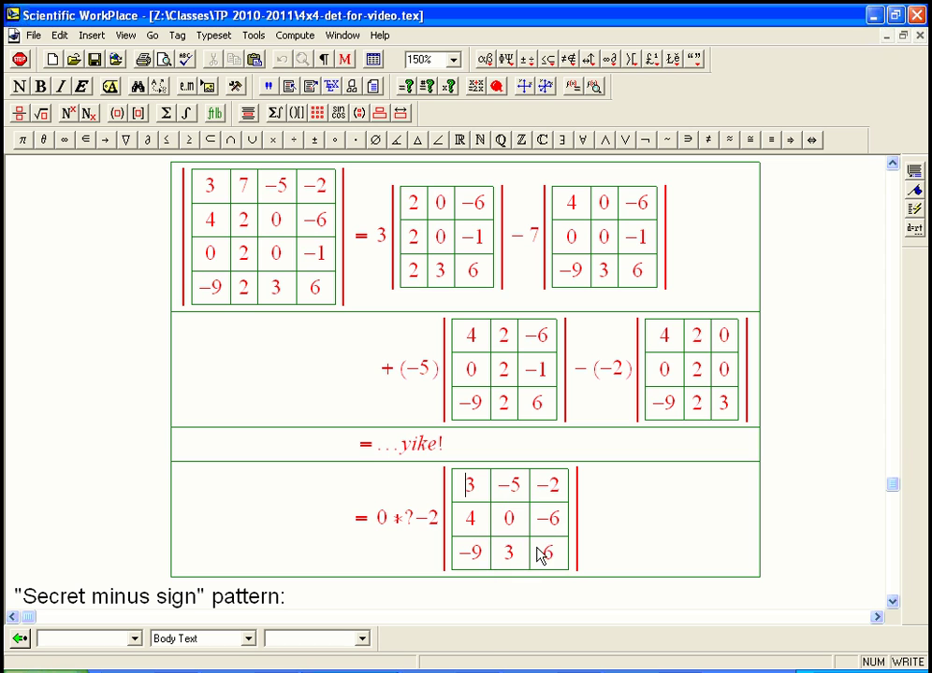
Add '+ 0 *?−(−1)' times the determinant minus its third row and last column
click(590, 565)
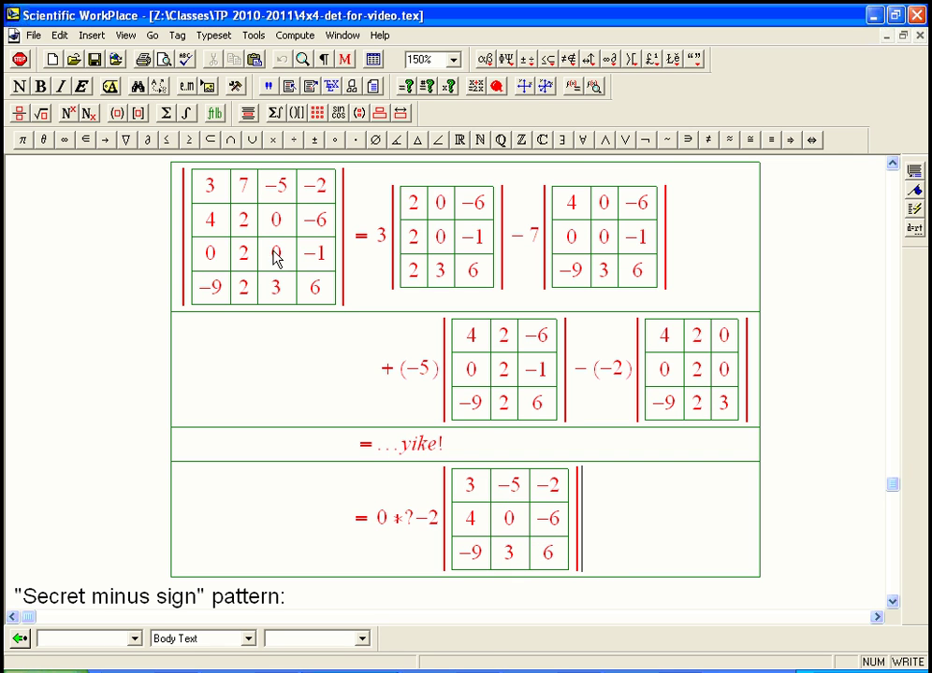
text(+ 0 *?)
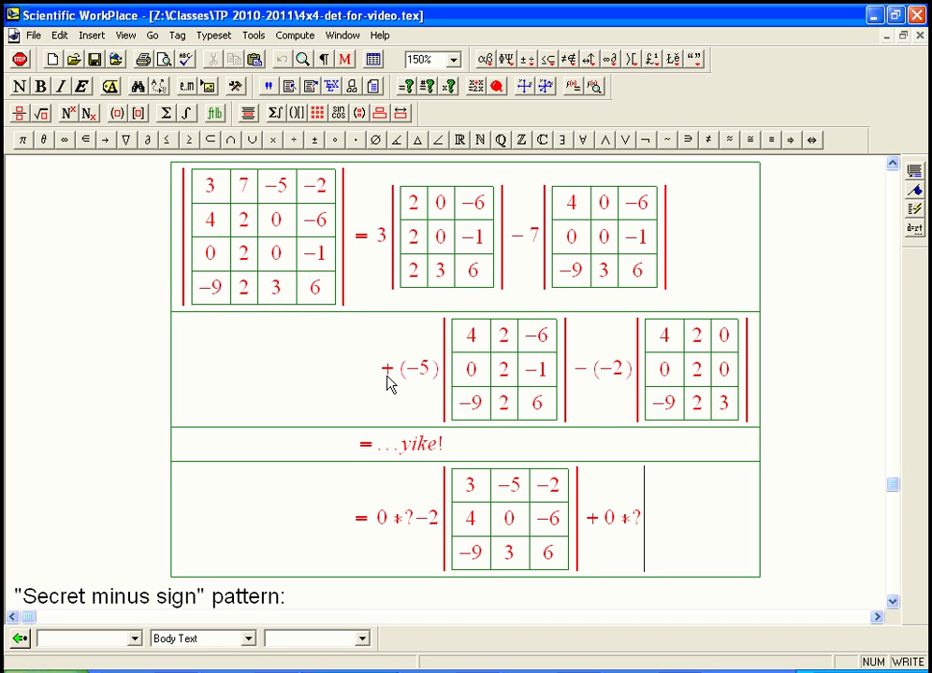
text(-(-1)
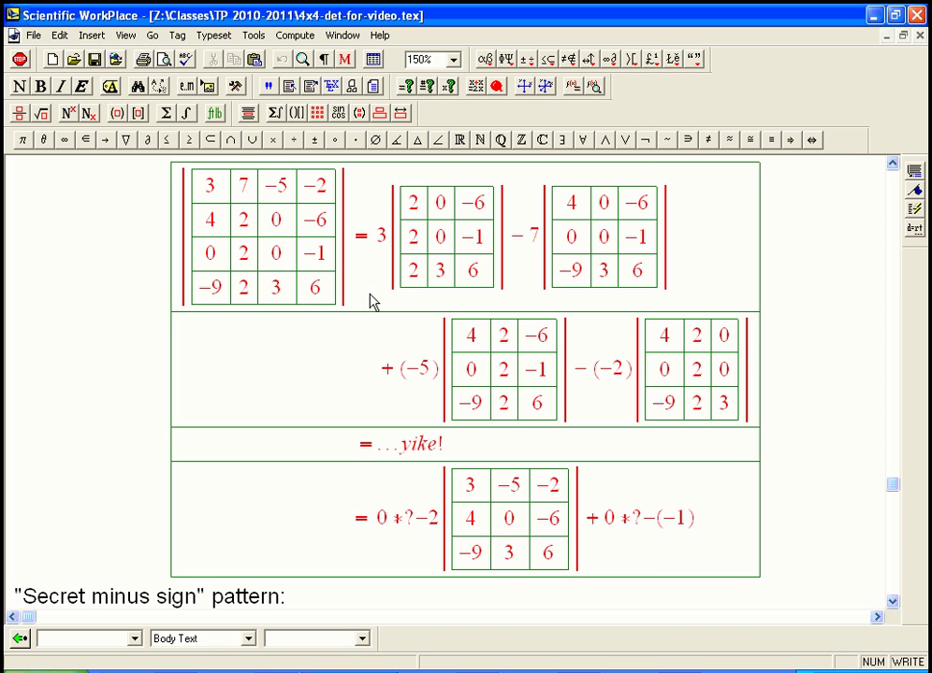
key(ctrl+v)
drag(670, 553, 780, 557)
key(Delete)
drag(763, 491, 780, 555)
key(Delete)
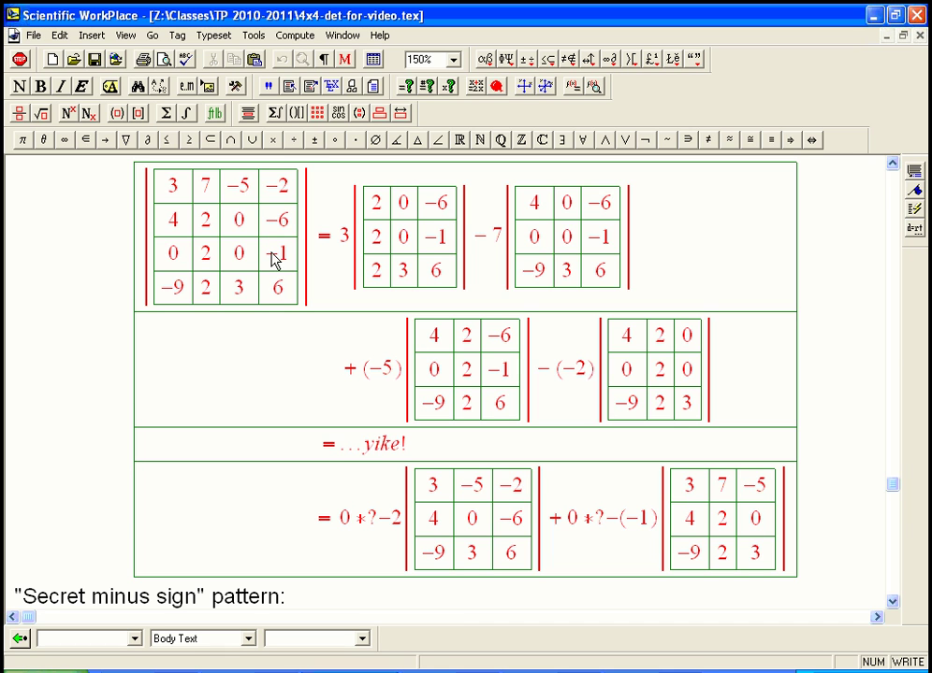
Delete the 0 *? pieces and the (−1) factor so the line reads −2 times the first minor plus the second
click(791, 534)
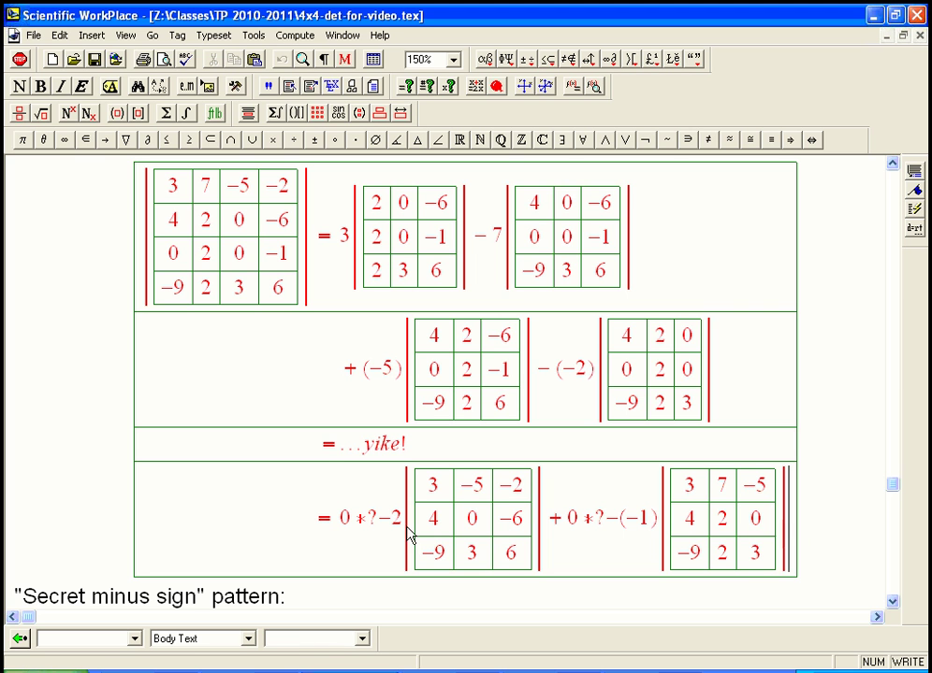
click(378, 529)
key(BackSpace)
key(BackSpace)
key(BackSpace)
click(587, 530)
key(BackSpace)
key(BackSpace)
key(BackSpace)
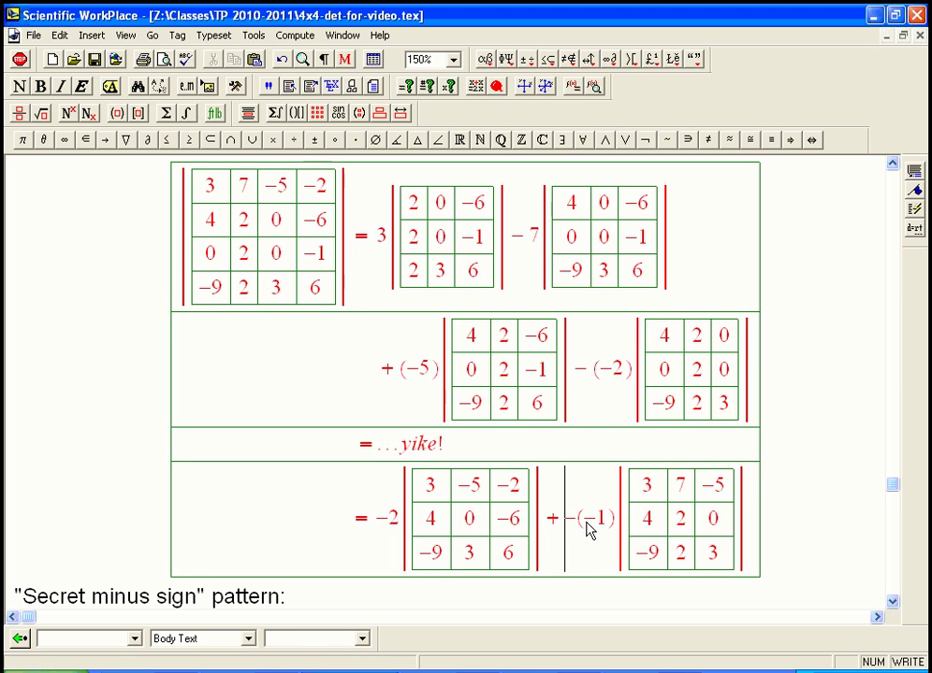
click(616, 527)
key(BackSpace)
key(BackSpace)
key(BackSpace)
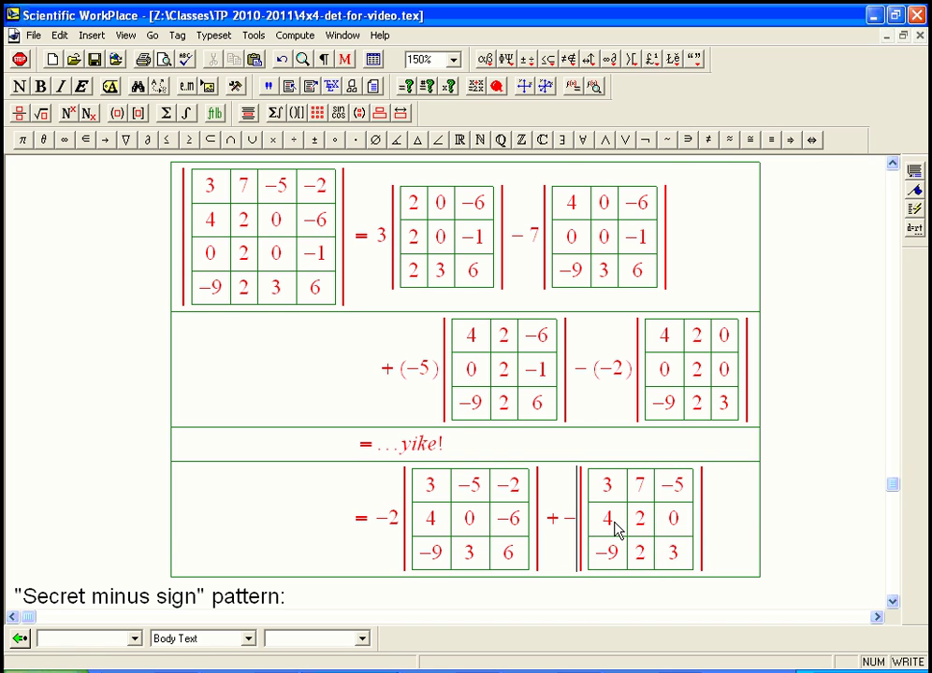
key(BackSpace)
Start a new line below reading '= −2'
click(708, 540)
key(Return)
text(= −2)
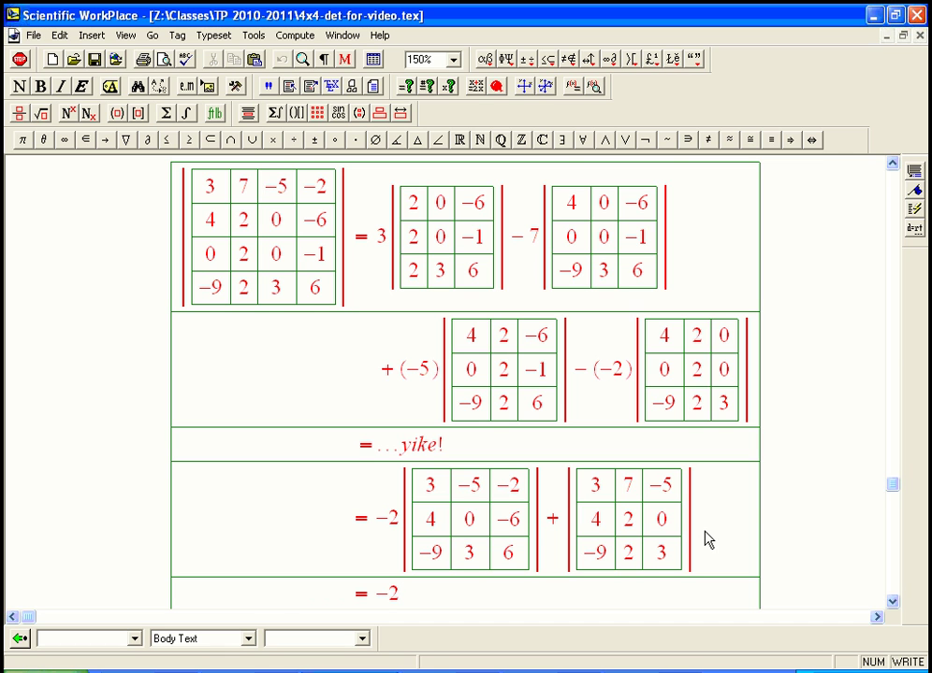
text(-2)
Insert a square bracket holding −4 times the first 3×3 minor with its middle row removed
key(ctrl+bracketleft)
text(-4)
drag(397, 546, 422, 545)
key(ctrl+c)
click(425, 603)
key(ctrl+v)
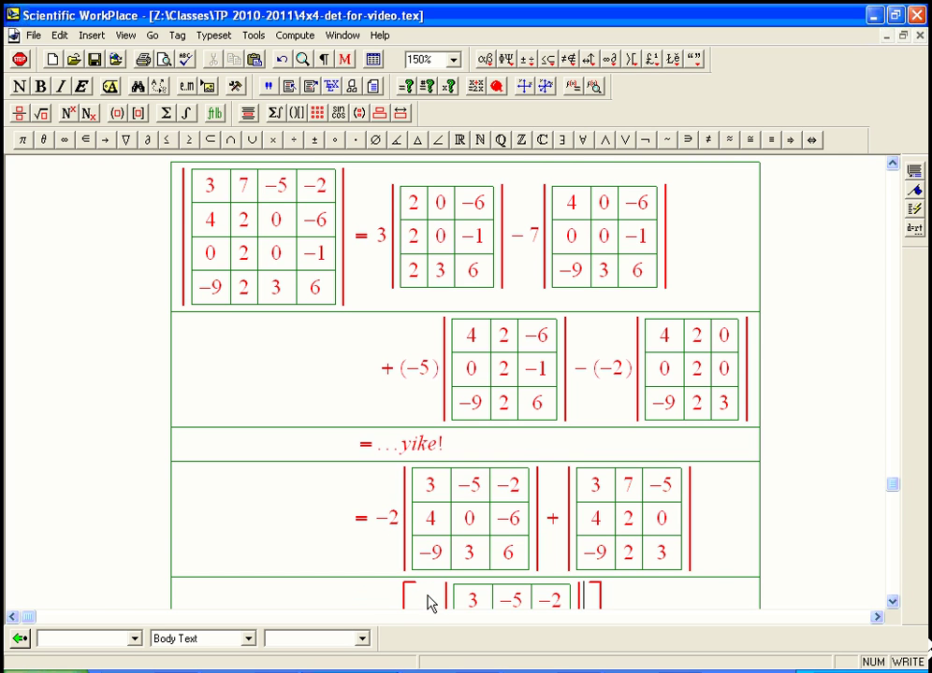
click(891, 603)
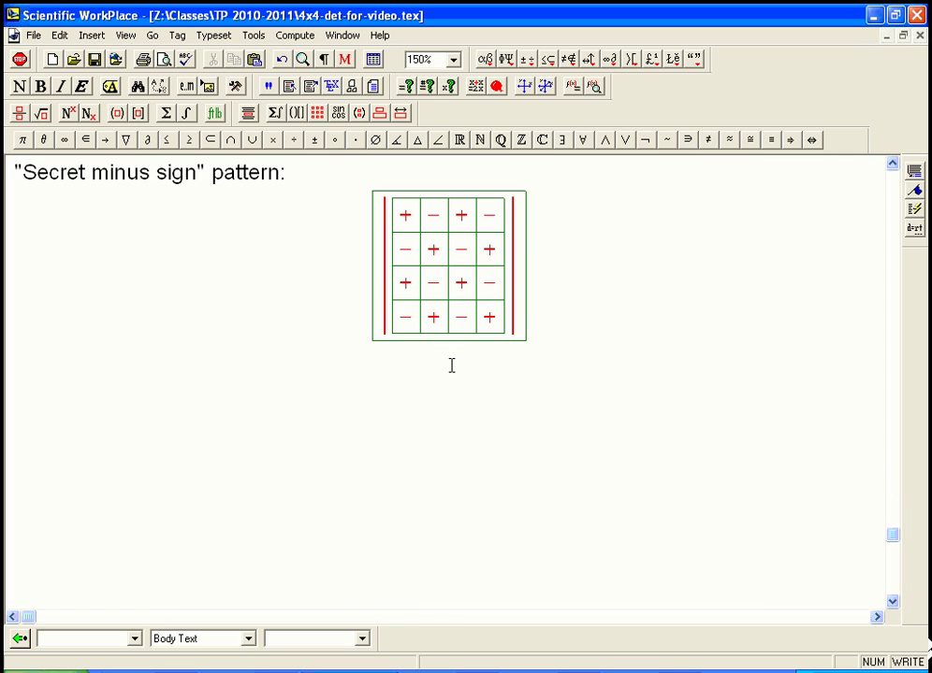
click(892, 164)
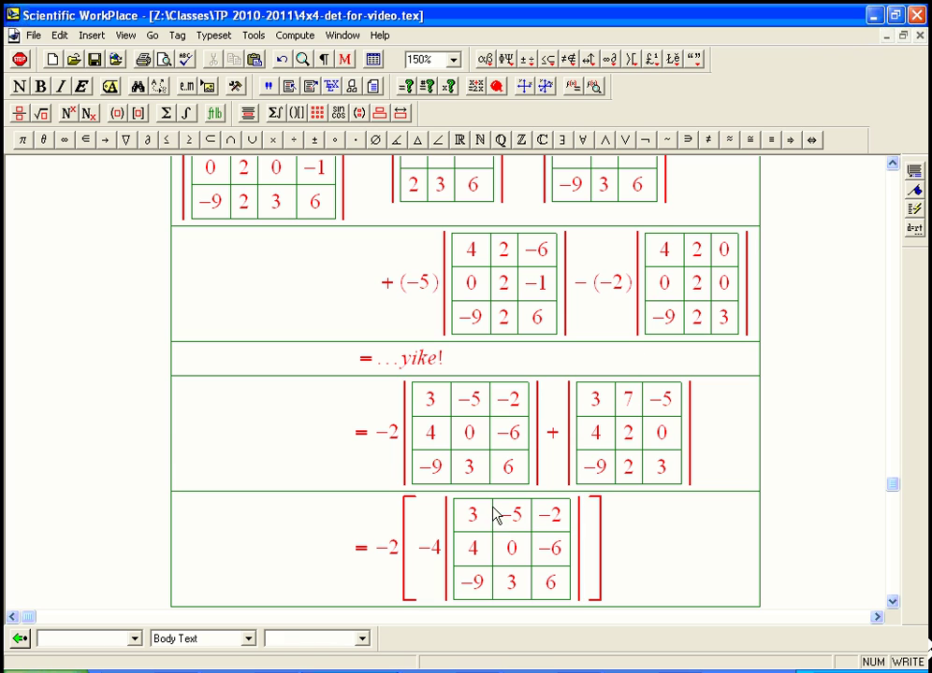
drag(468, 548, 513, 582)
key(Delete)
key(Delete)
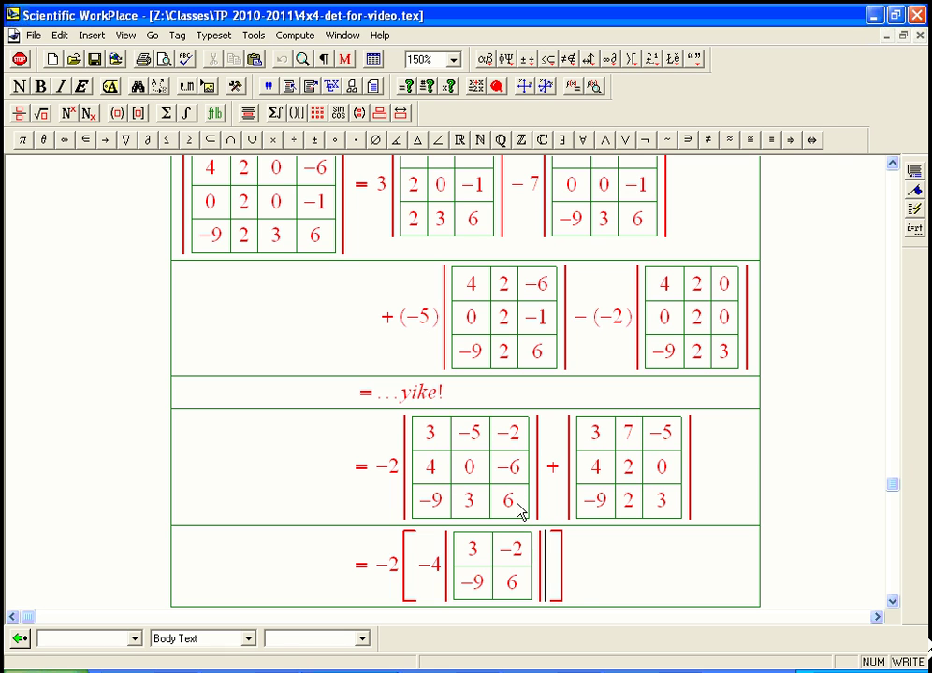
Add +6 times the minor with its middle row and last column deleted, giving |3 −5; −9 3|
text(+6)
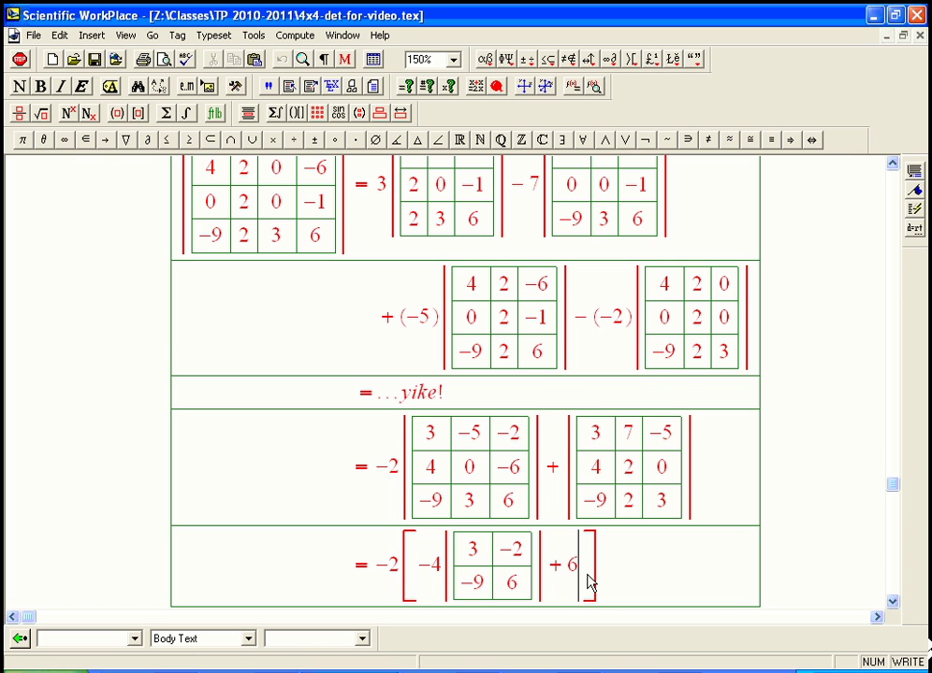
key(ctrl+v)
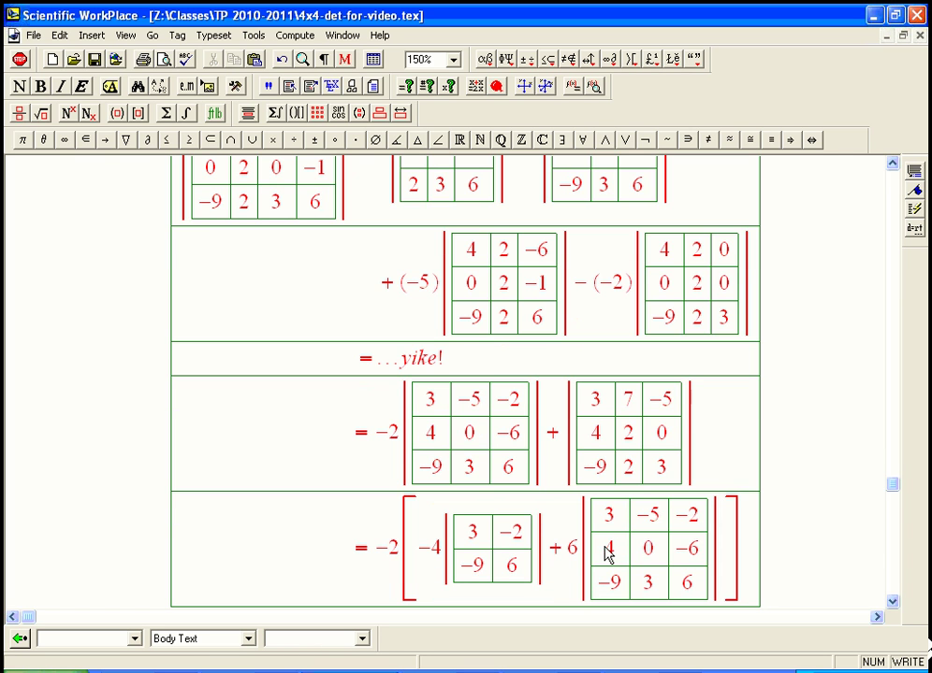
drag(599, 556, 692, 558)
key(Delete)
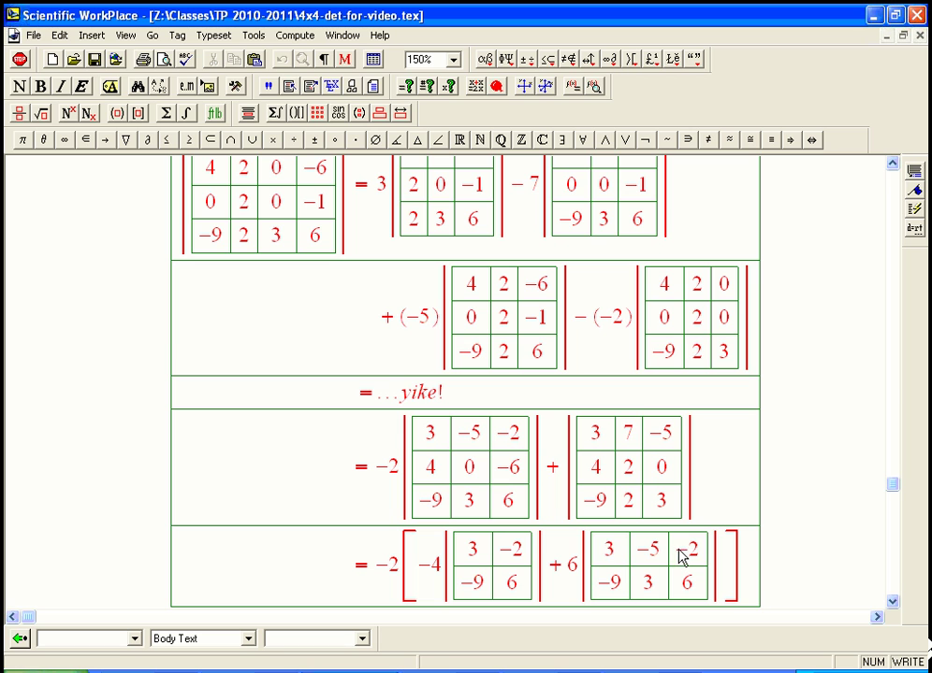
drag(682, 557, 703, 587)
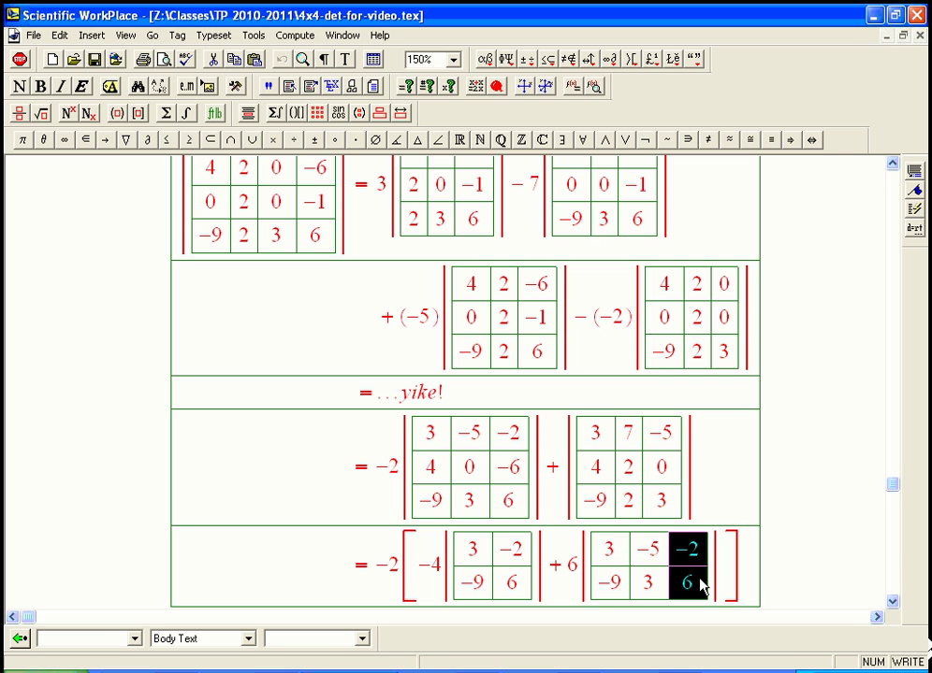
key(Delete)
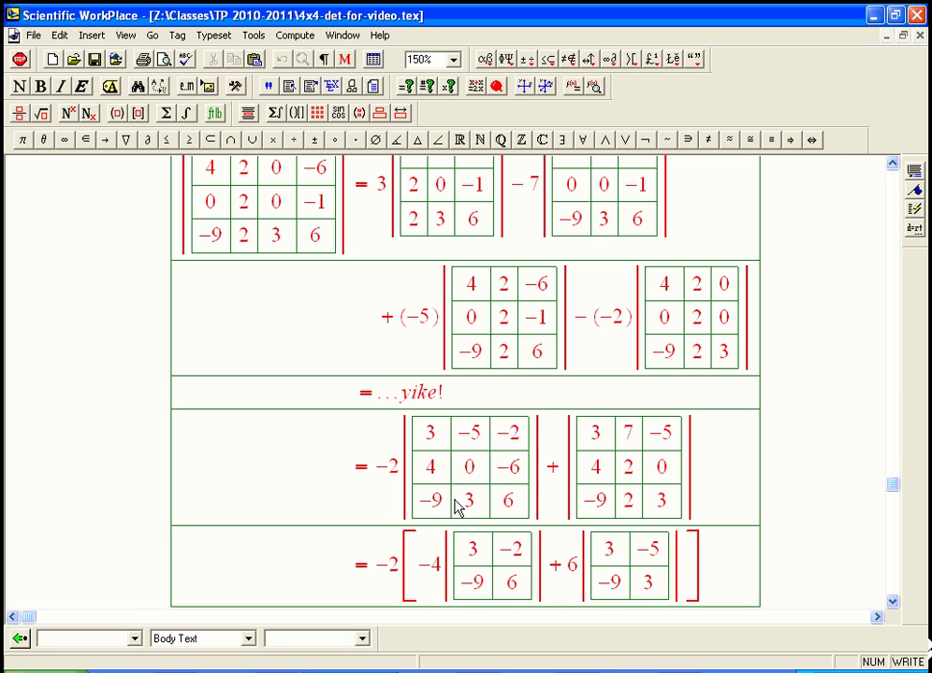
Change the first 2×2 minor's entries to −5 and 3 so it reads −5 −2 over 3 6, then start a new line
double_click(473, 552)
text(-5)
drag(462, 587, 478, 590)
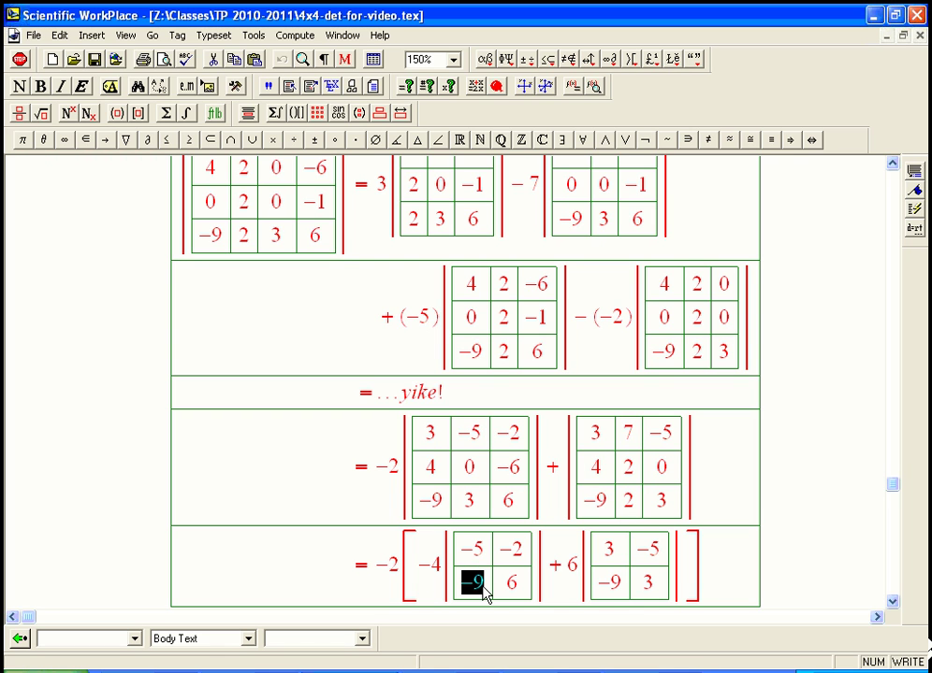
text(3)
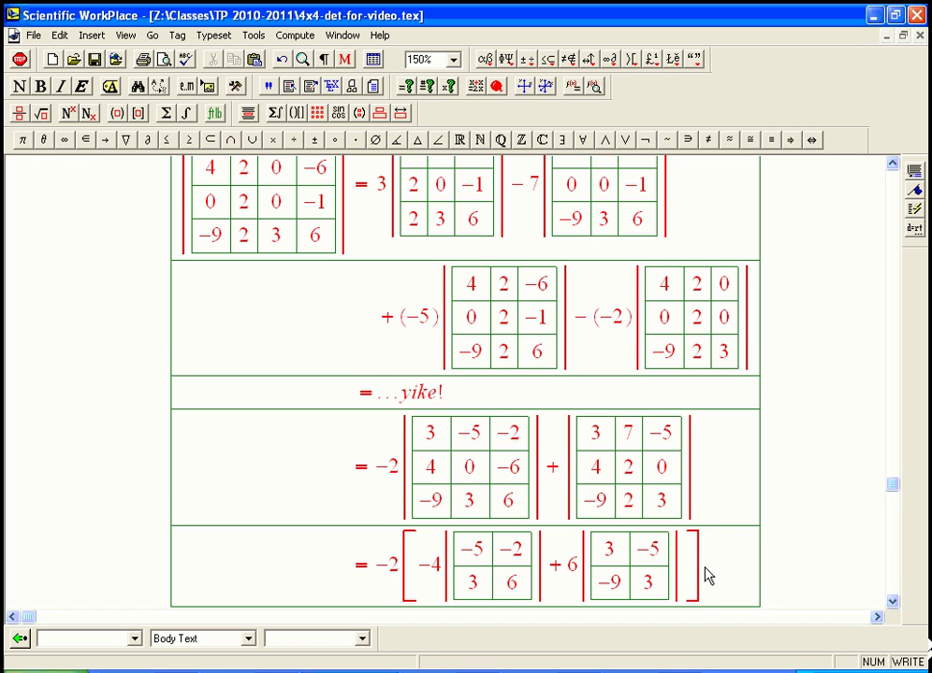
key(Return)
Type '+' and a bracket holding −4 times the second 3×3 minor minus its first column
text(+)
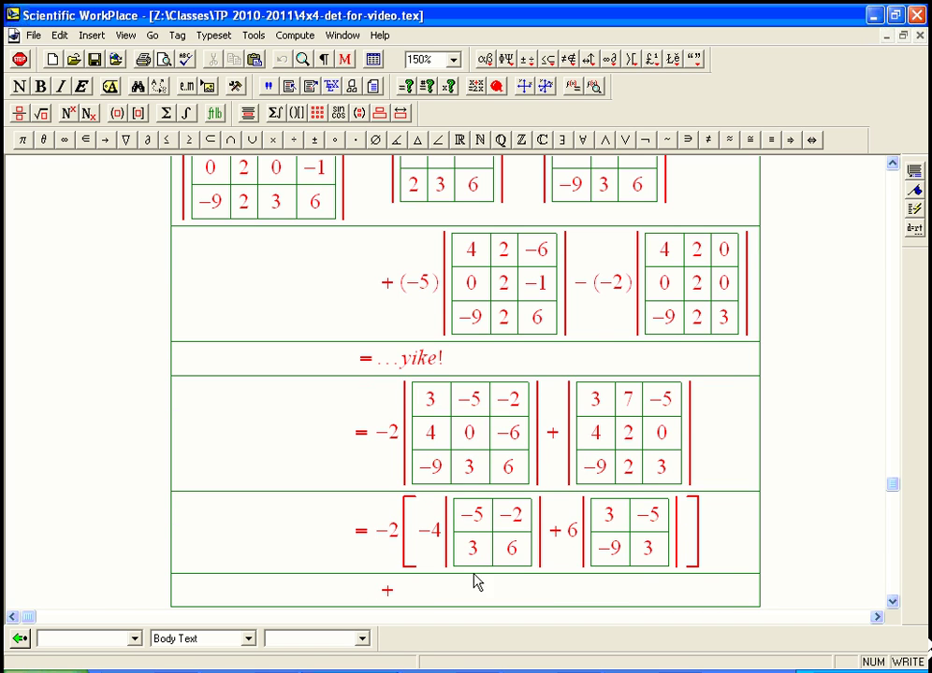
key(ctrl+bracketleft)
text(-4)
click(580, 451)
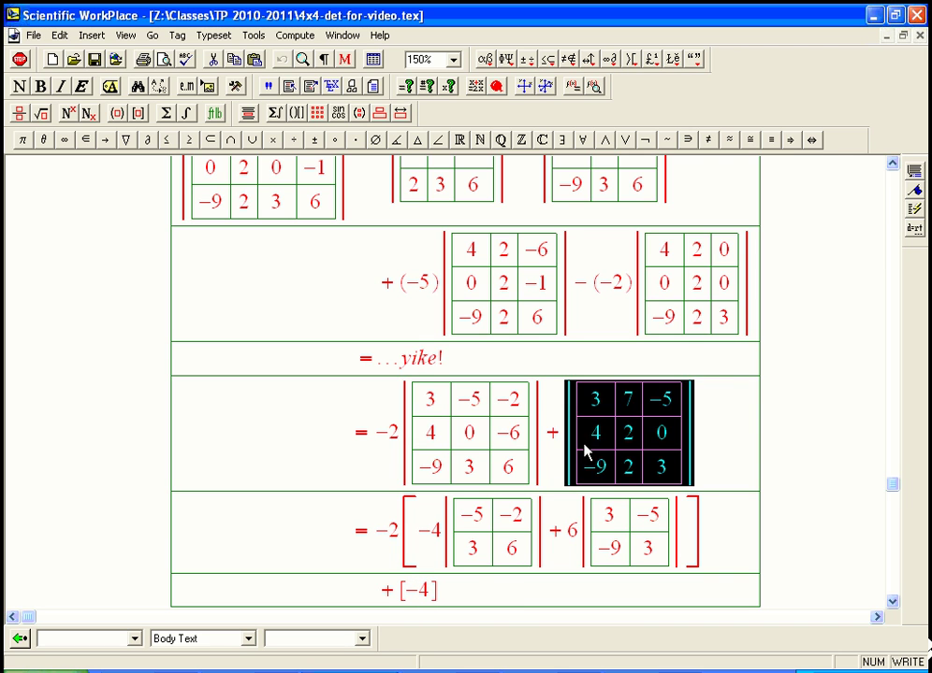
key(ctrl+c)
click(433, 595)
key(ctrl+v)
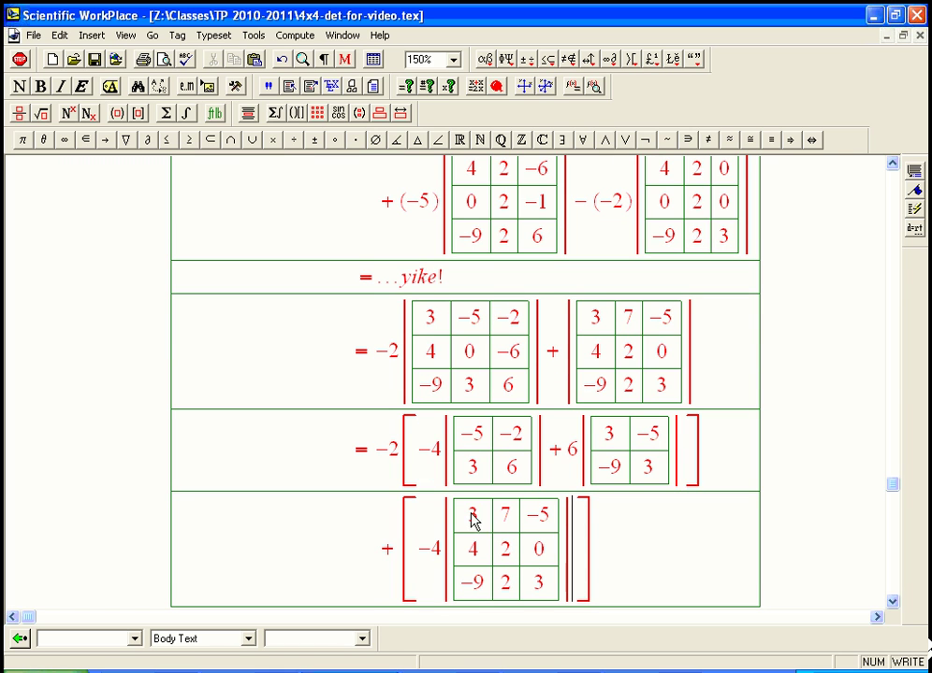
drag(474, 520, 499, 549)
key(Delete)
key(Delete)
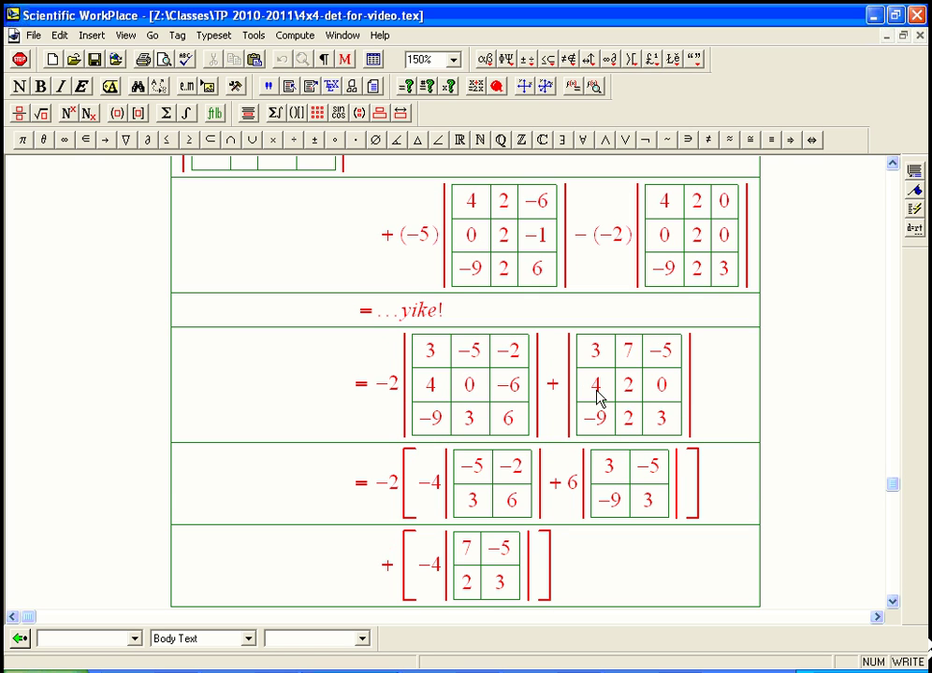
Add +2 times the 2×2 minor |3 −5; −9 3|, then start a new line reading '= −2'
text(+2)
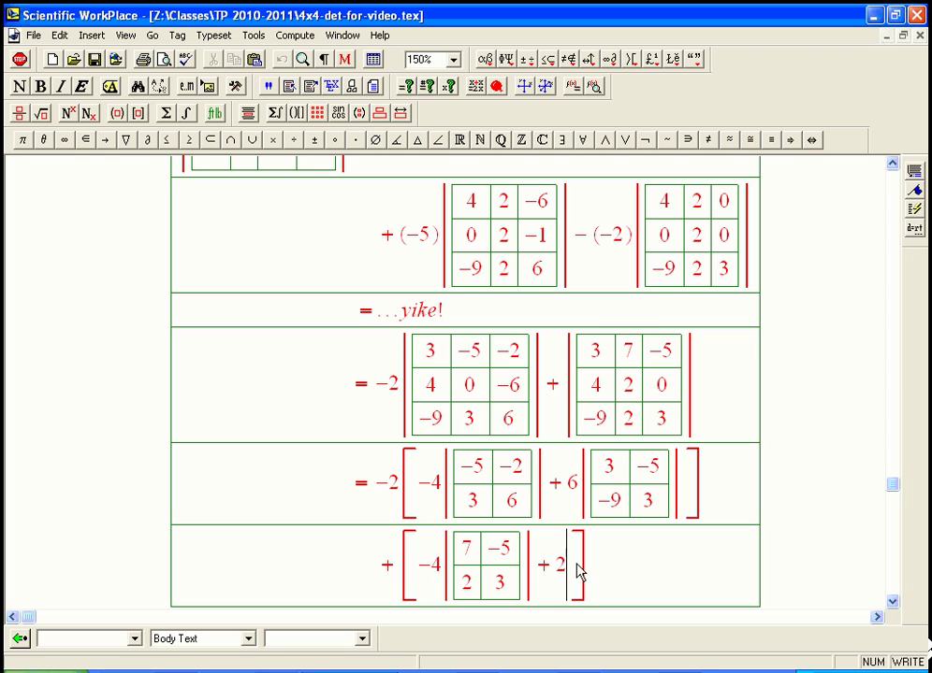
key(ctrl+v)
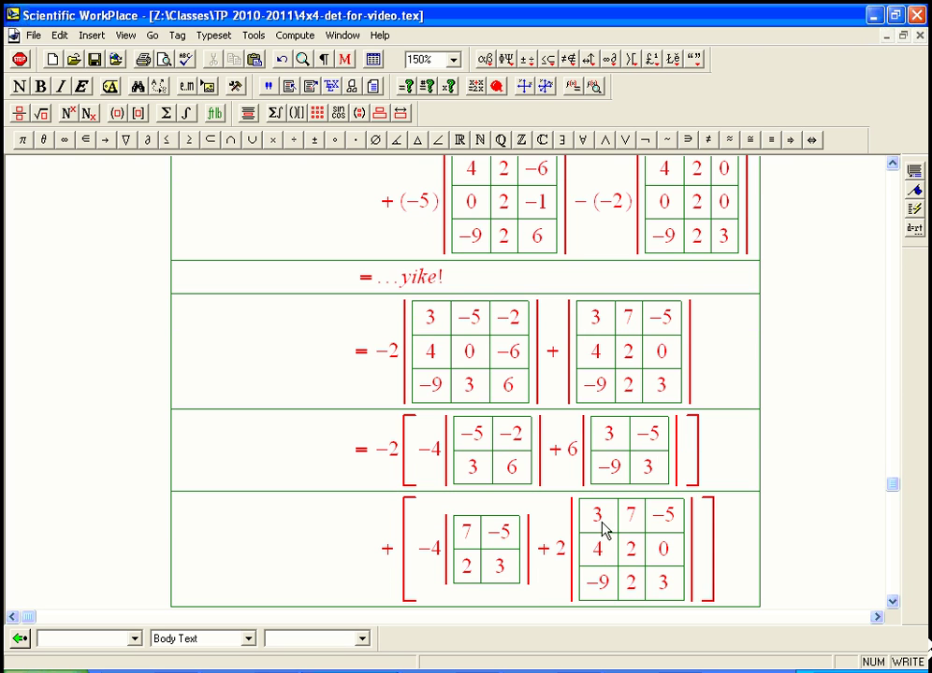
drag(628, 522, 638, 585)
key(Delete)
key(Delete)
click(706, 580)
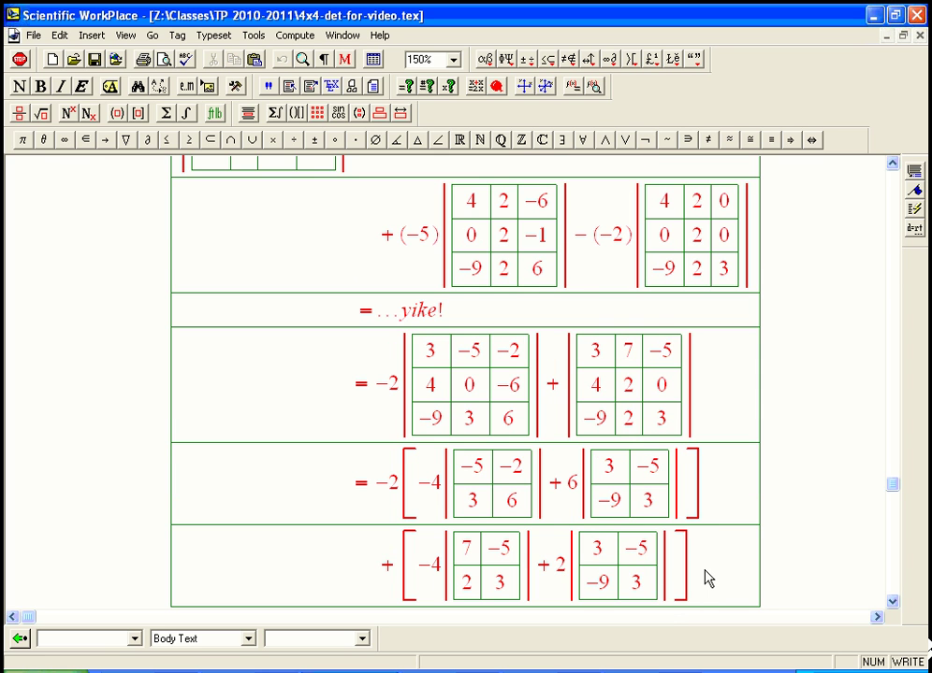
key(Return)
text(=-2)
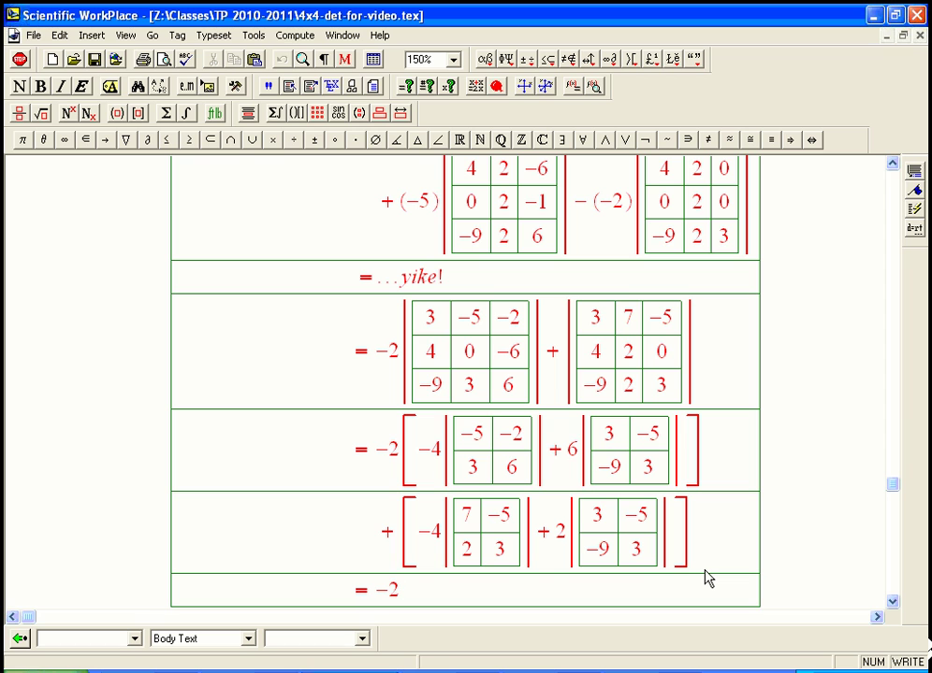
Replace the 2×2 minors with values: = −2[−4(−24) + 6(−36)] + [−4(31) + 2(−36)]
key(ctrl+bracketleft)
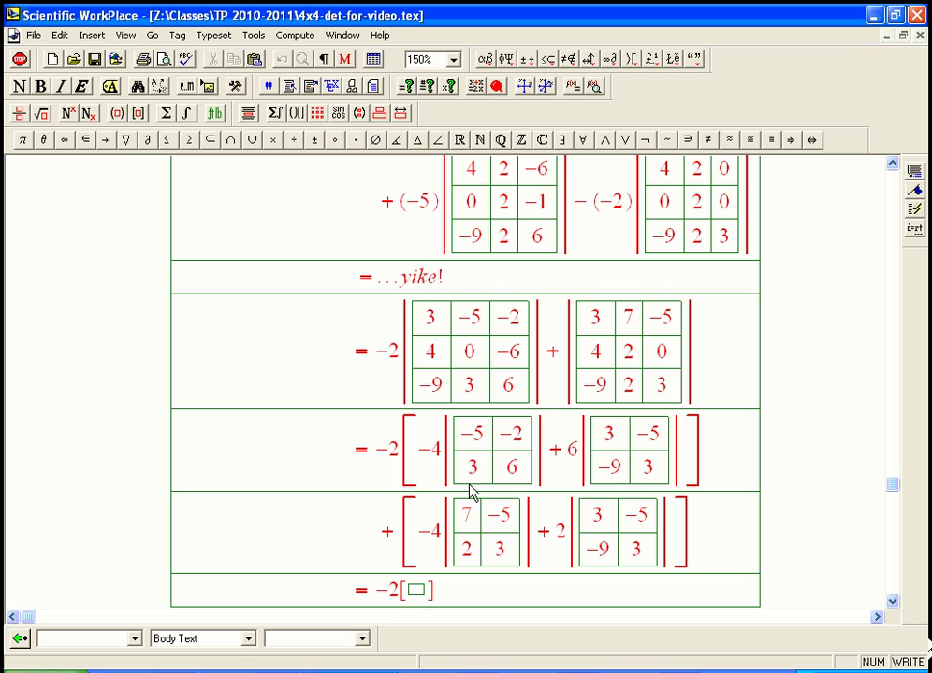
text(-4)
key(ctrl+9)
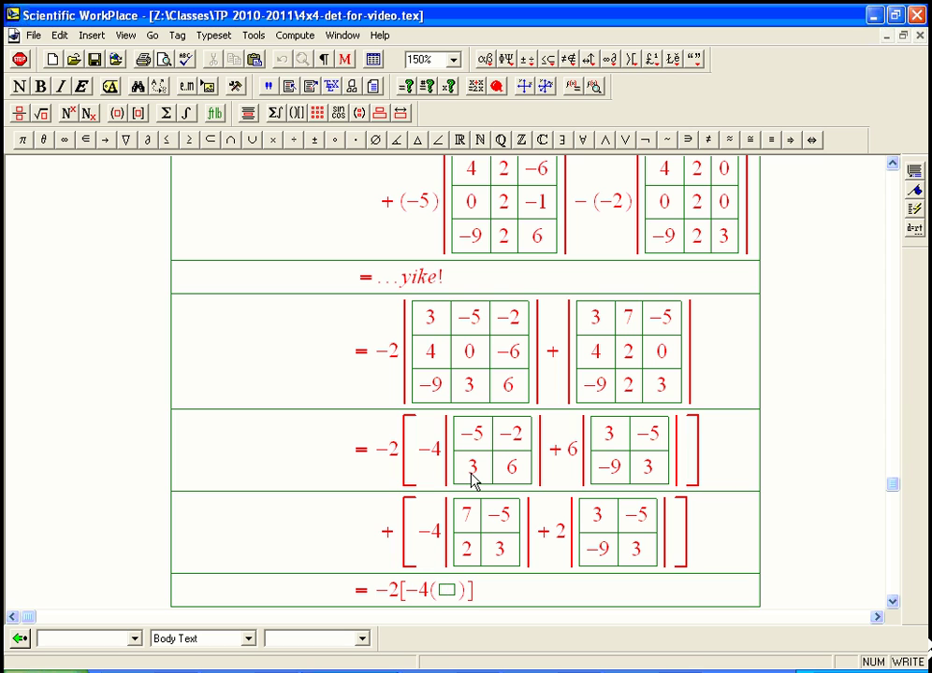
text(-24)
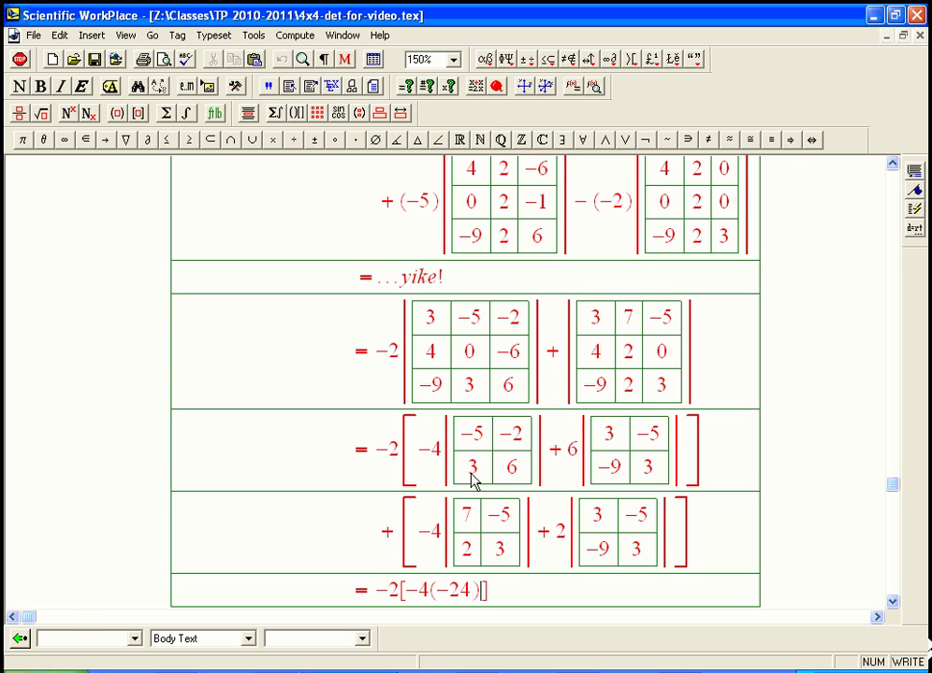
text(+6()
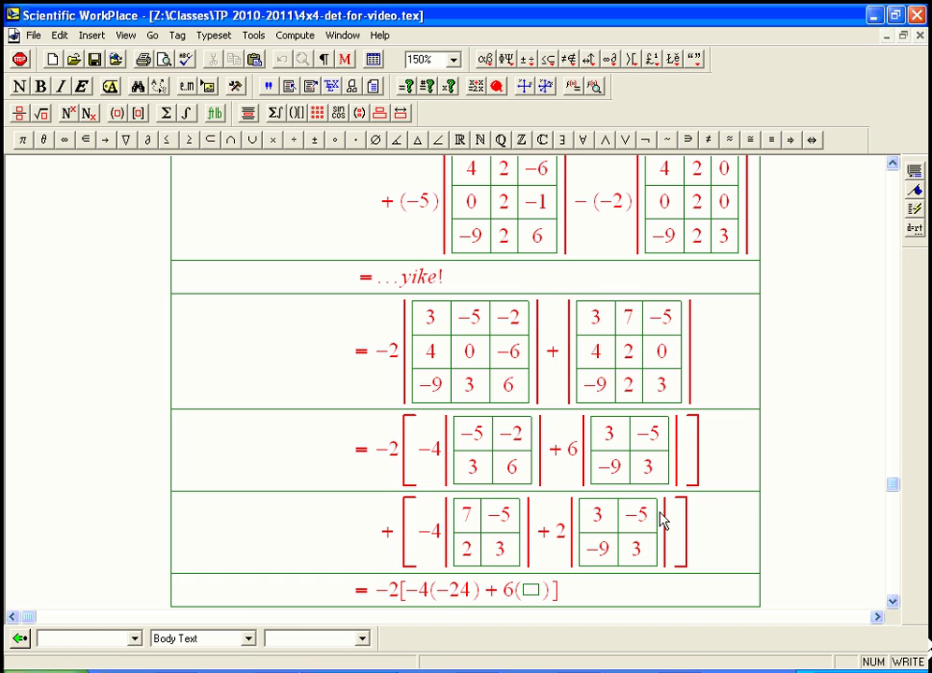
text(-36)
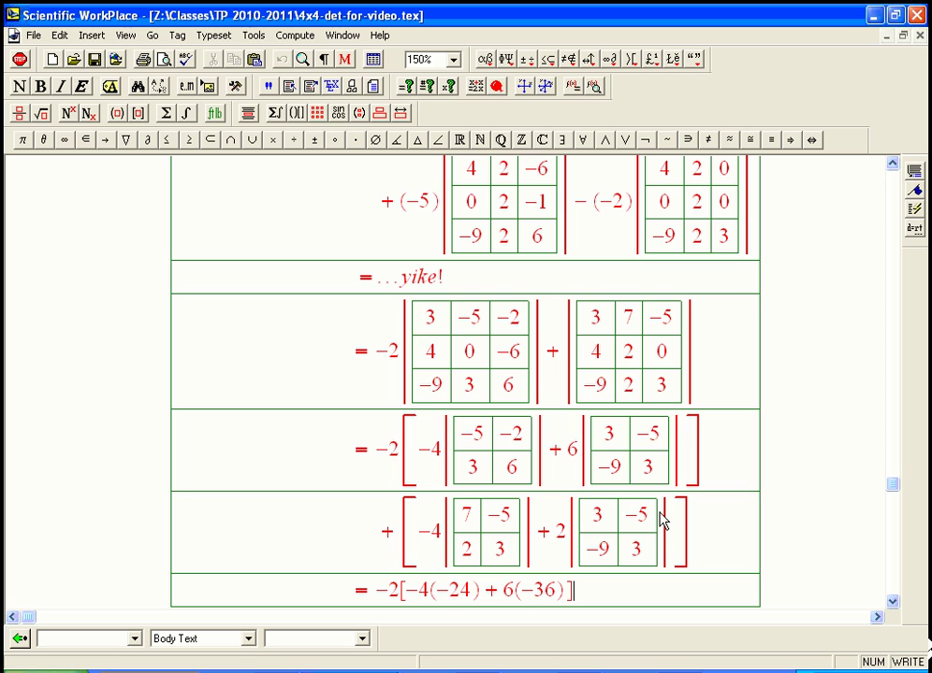
text([-4()
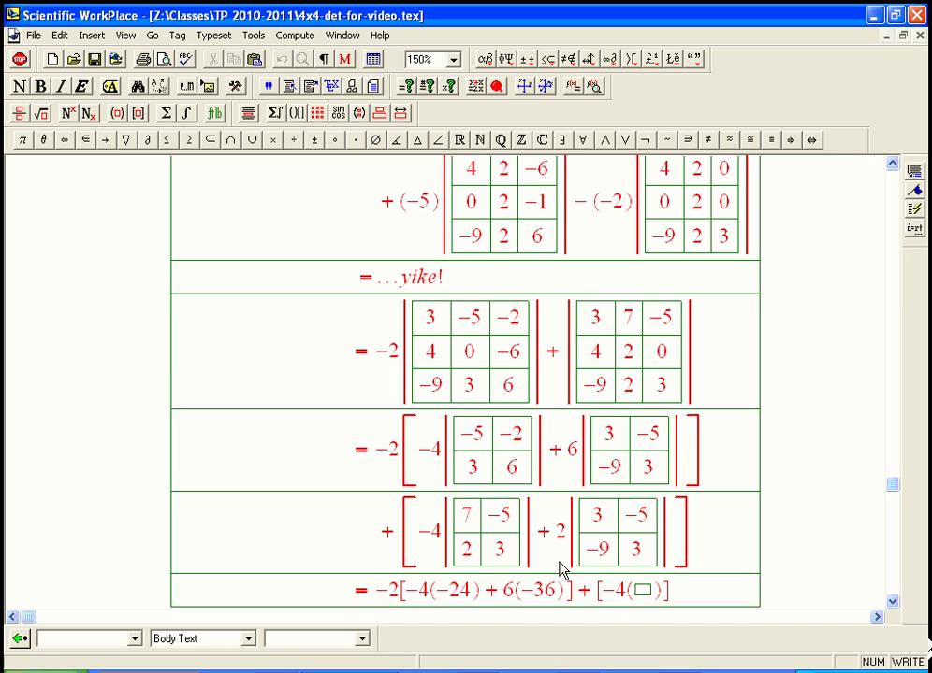
text(31) )
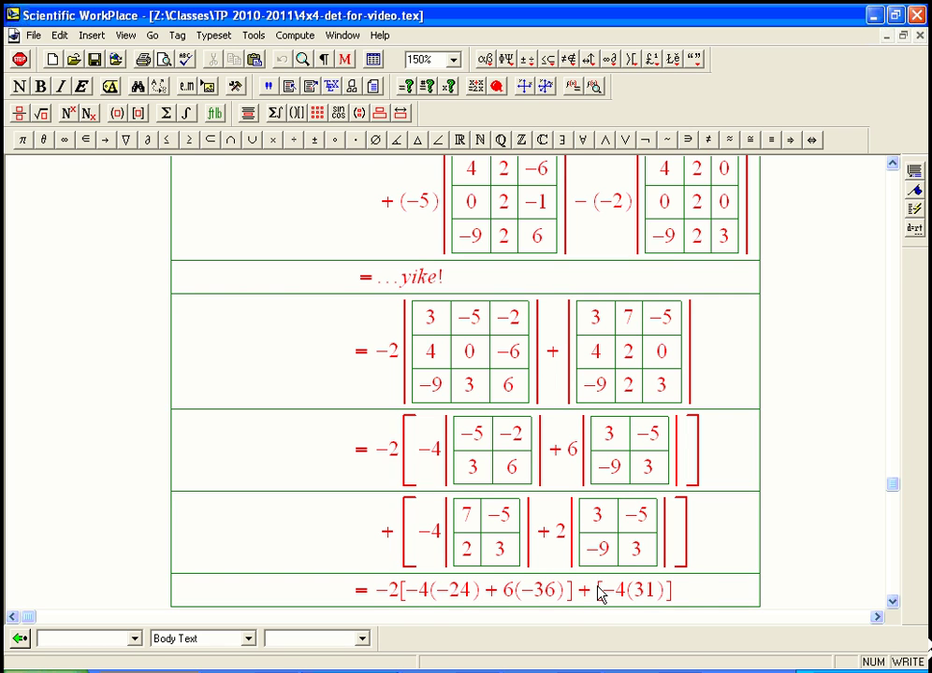
text(+ 2)
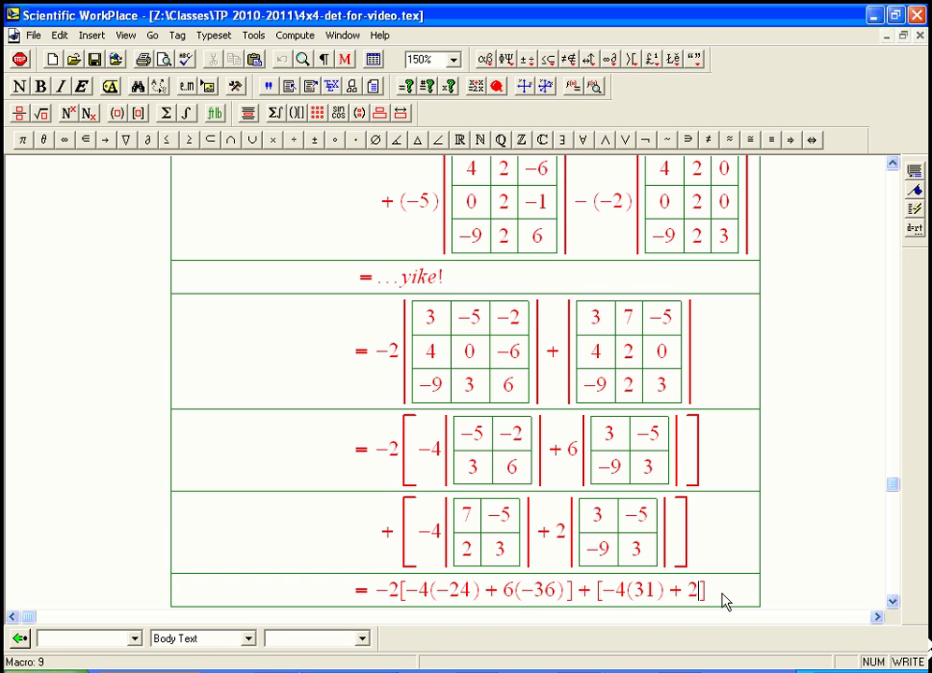
text(()
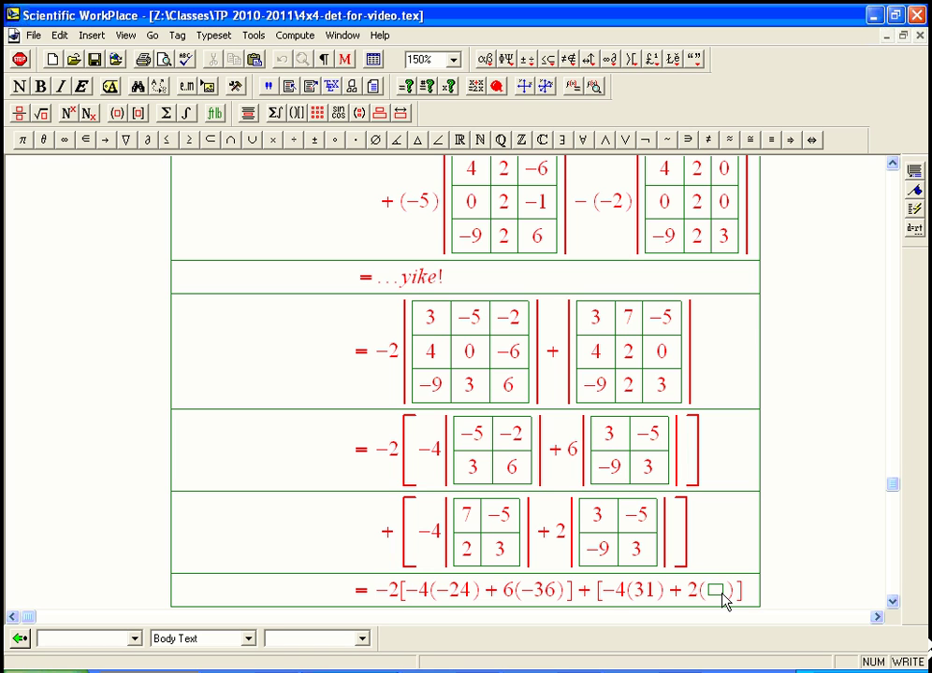
text(-36)
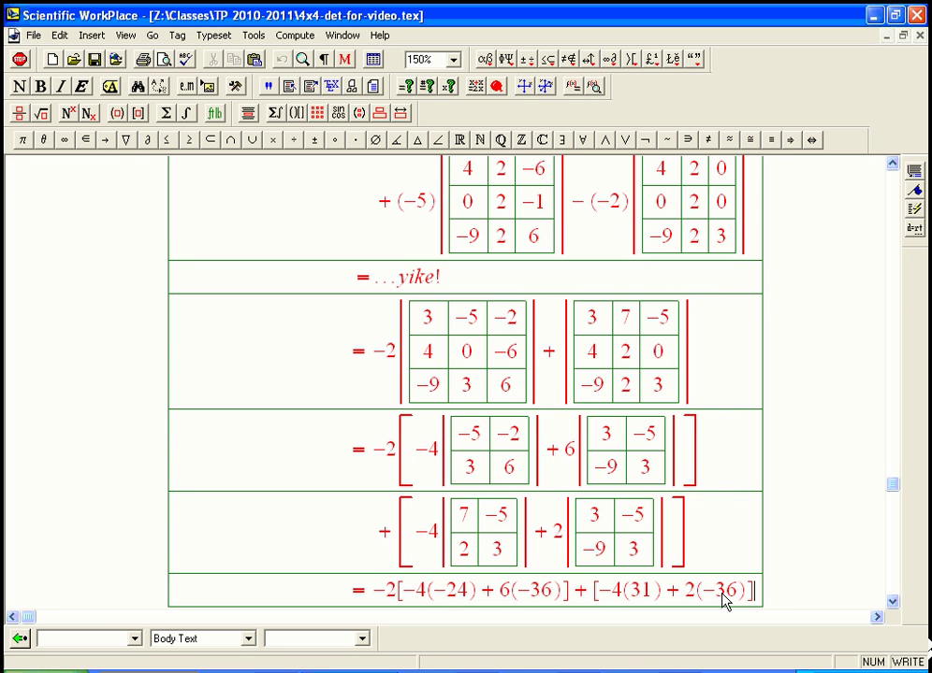
key(shift+Left)
key(shift+Left)
key(shift+Left)
key(shift+Left)
key(shift+Left)
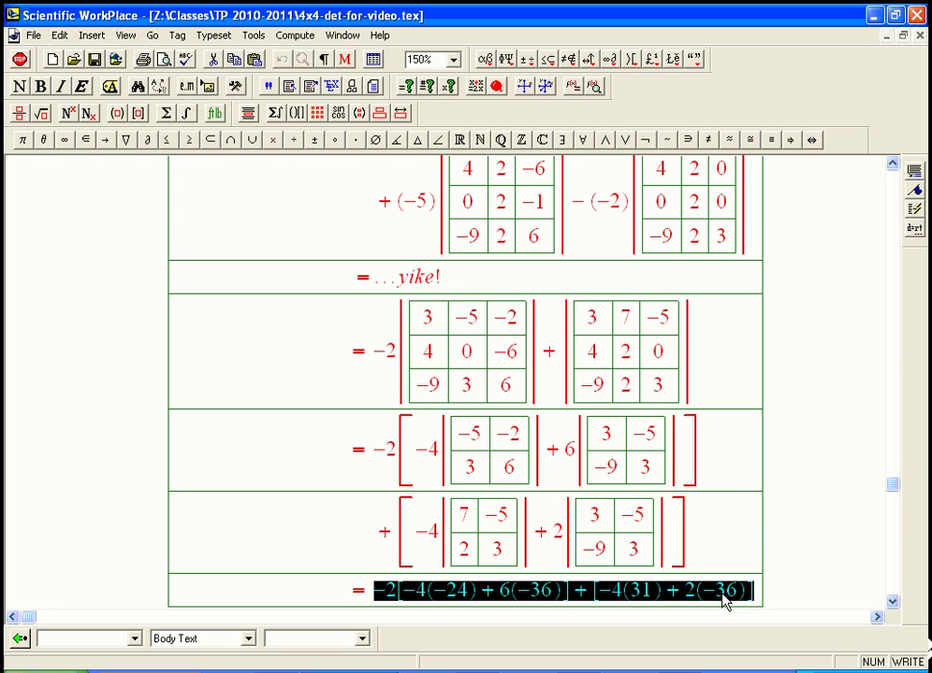
Add a new line reading = −2(−120) + [−72 − 124]
key(Left)
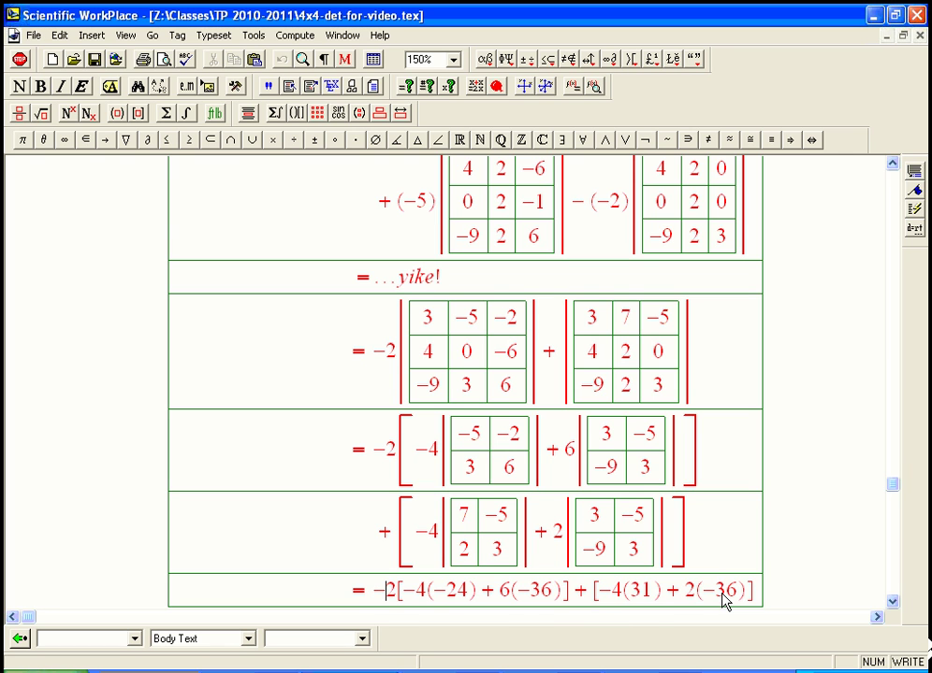
click(763, 613)
key(Return)
text(=-)
text(2()
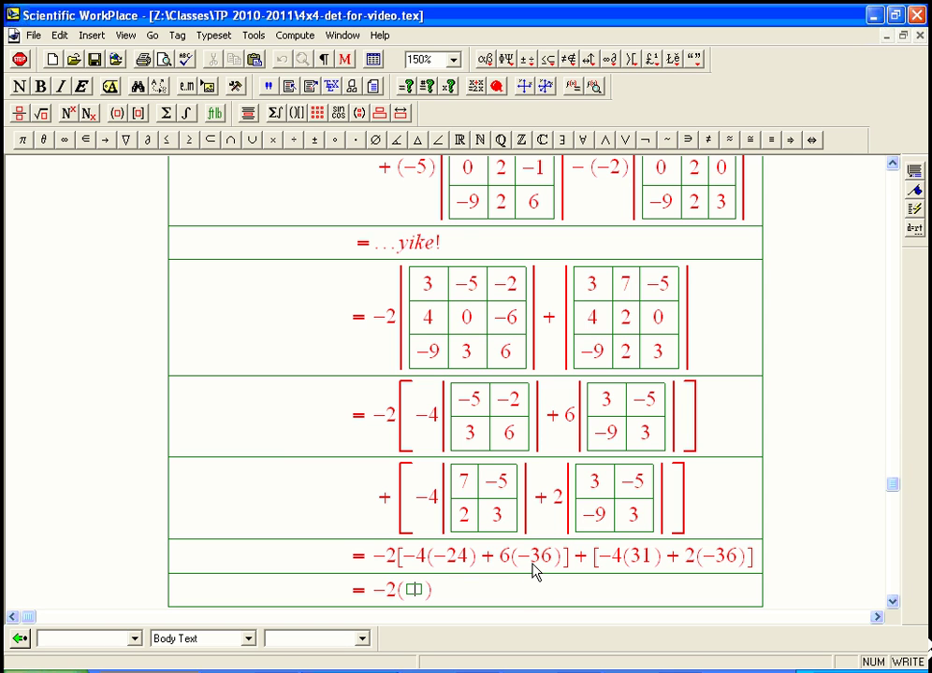
text(-120)
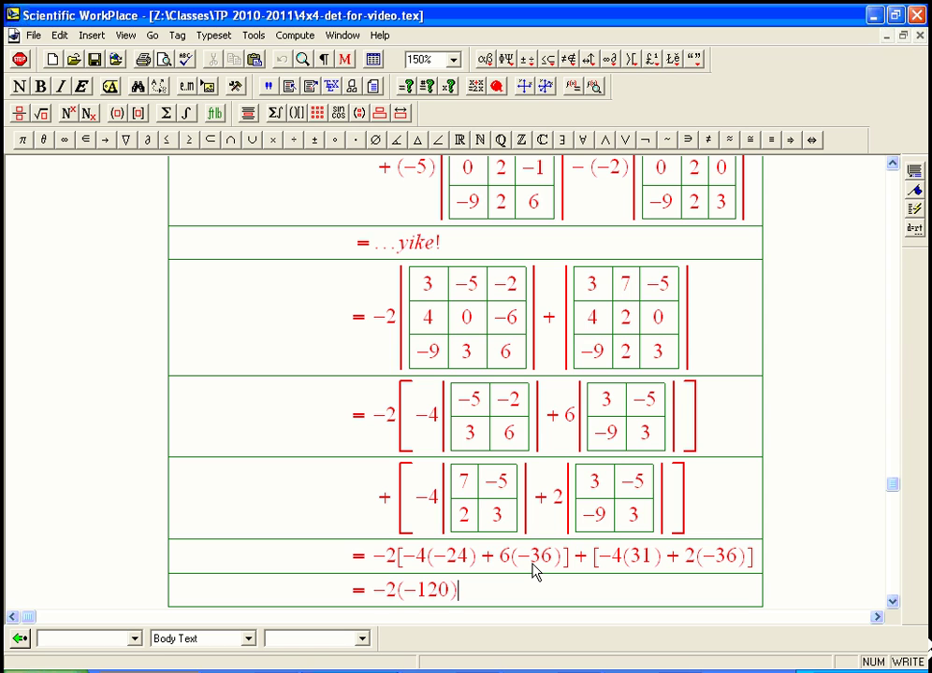
key(Right)
text(+)
key(ctrl+bracketleft)
text(-72-124)
Finish the simplification with lines = 240 − 196 and = 44
key(Return)
text(=)
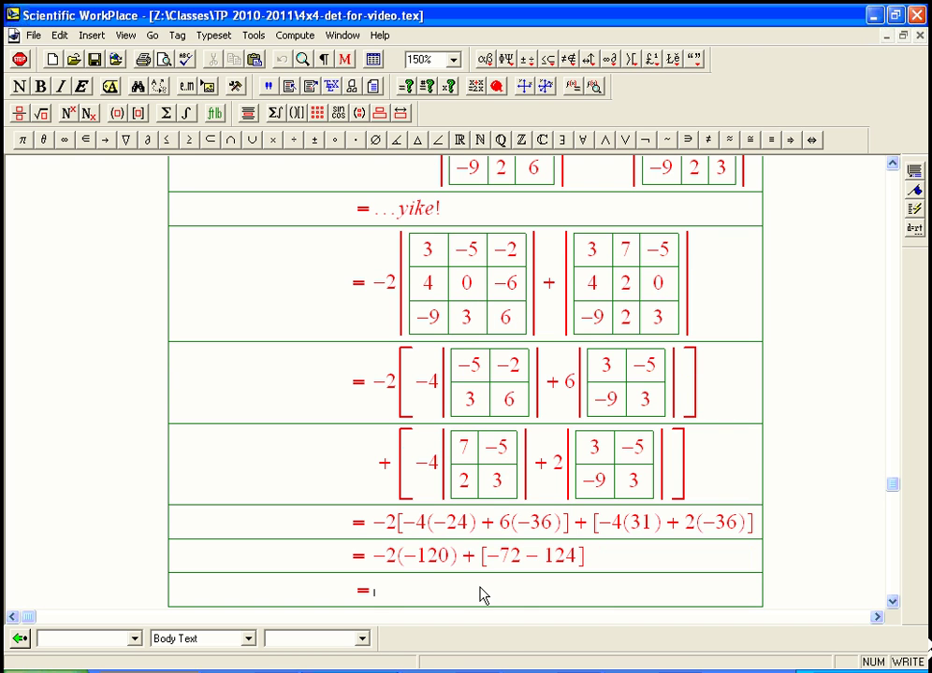
text(240-196)
key(Return)
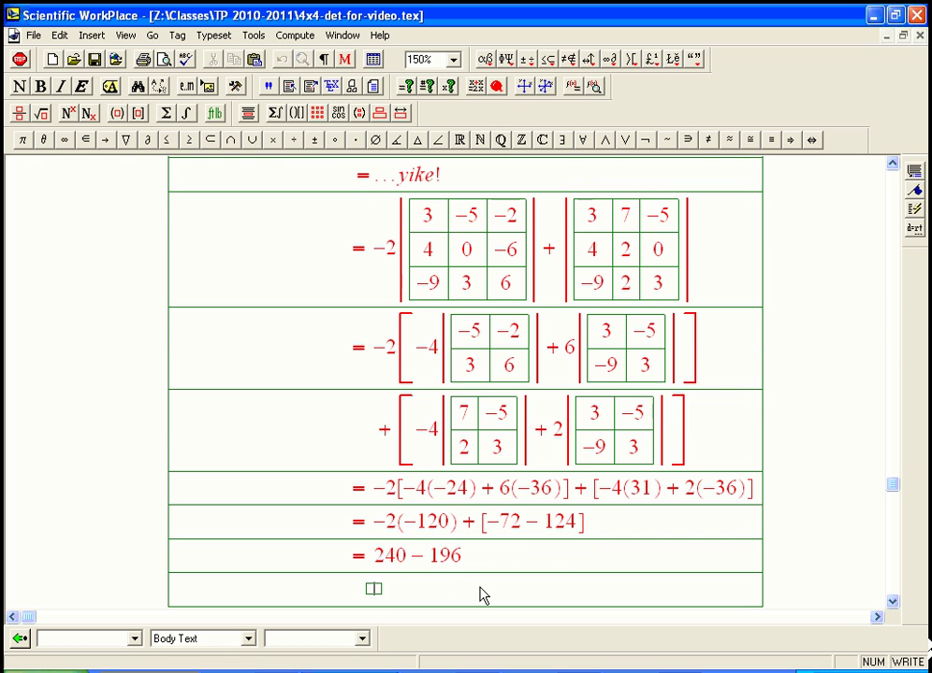
text(=44)
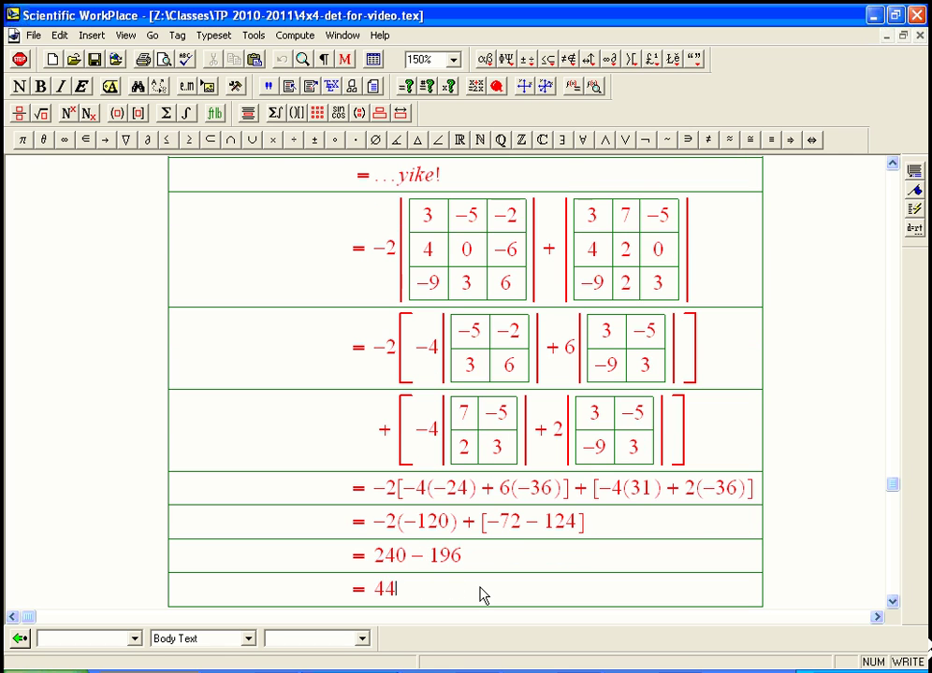
click(893, 165)
click(893, 166)
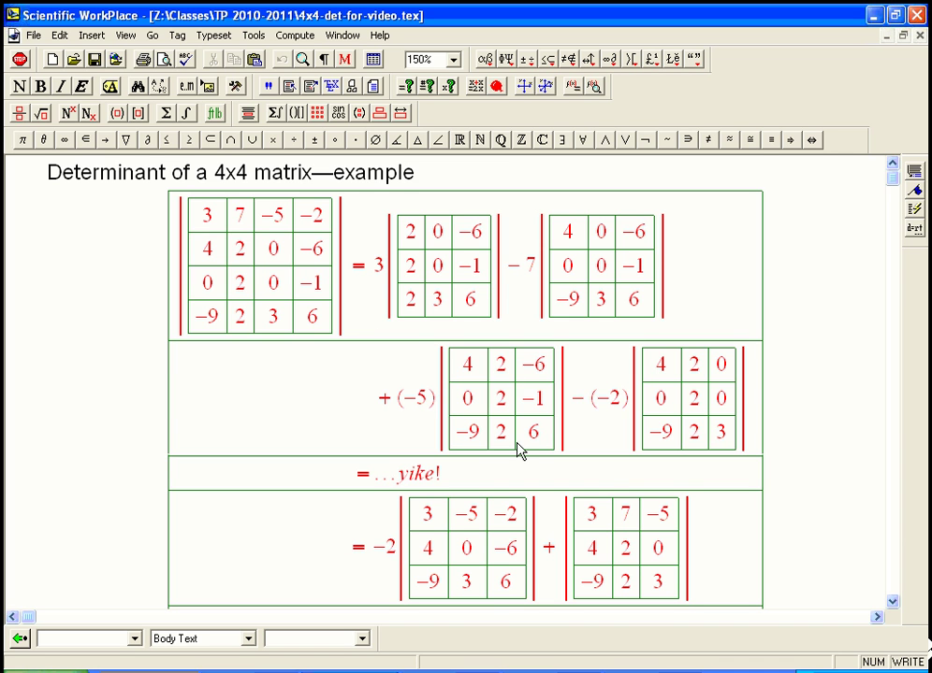
click(894, 604)
click(893, 603)
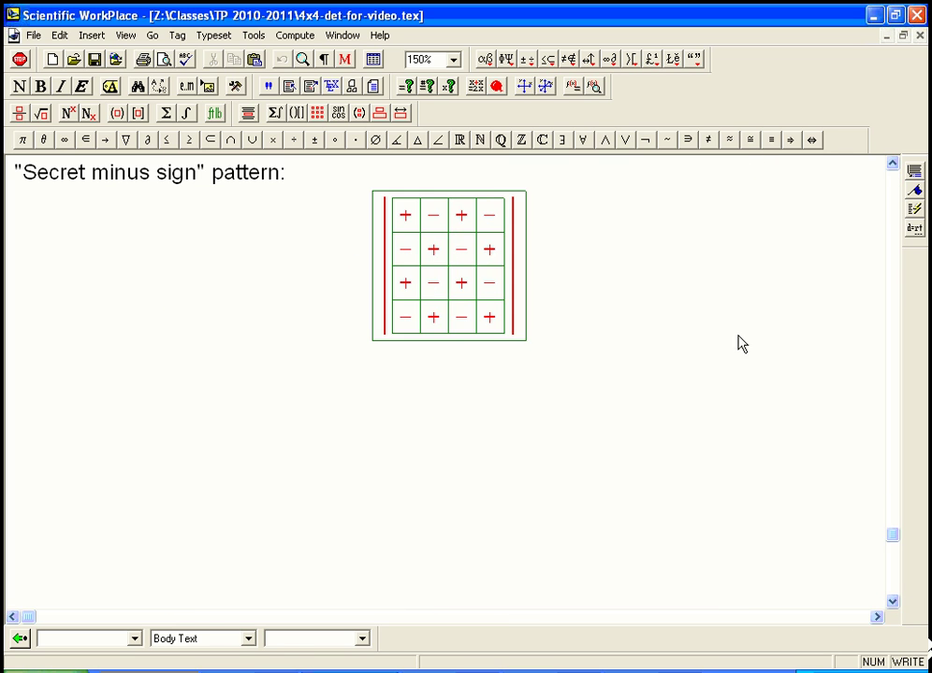
scroll(842, 234, up, 5)
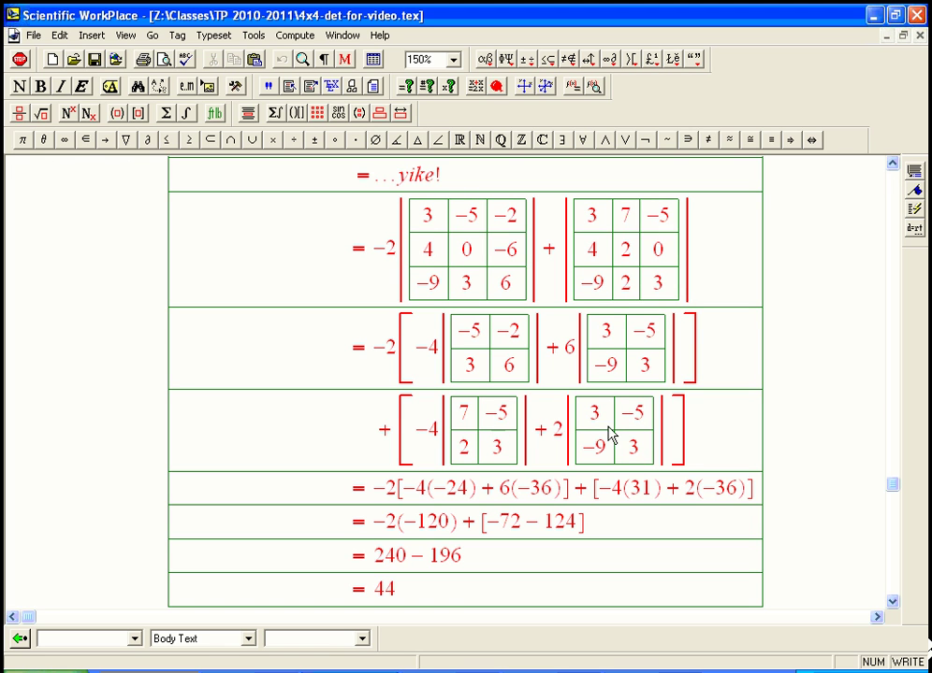